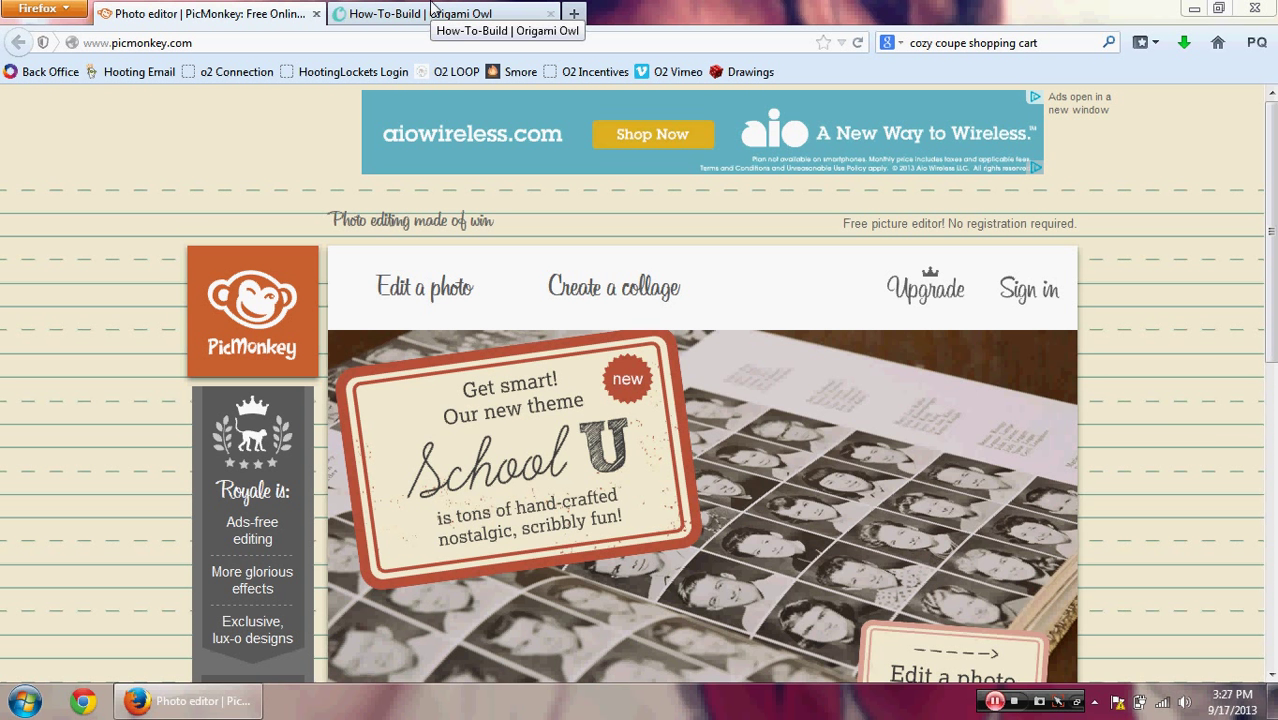
# Step: Open the Medium Matte Black Living Locket page from the Origami Owl Living Lockets shop
pyautogui.click(432, 8)
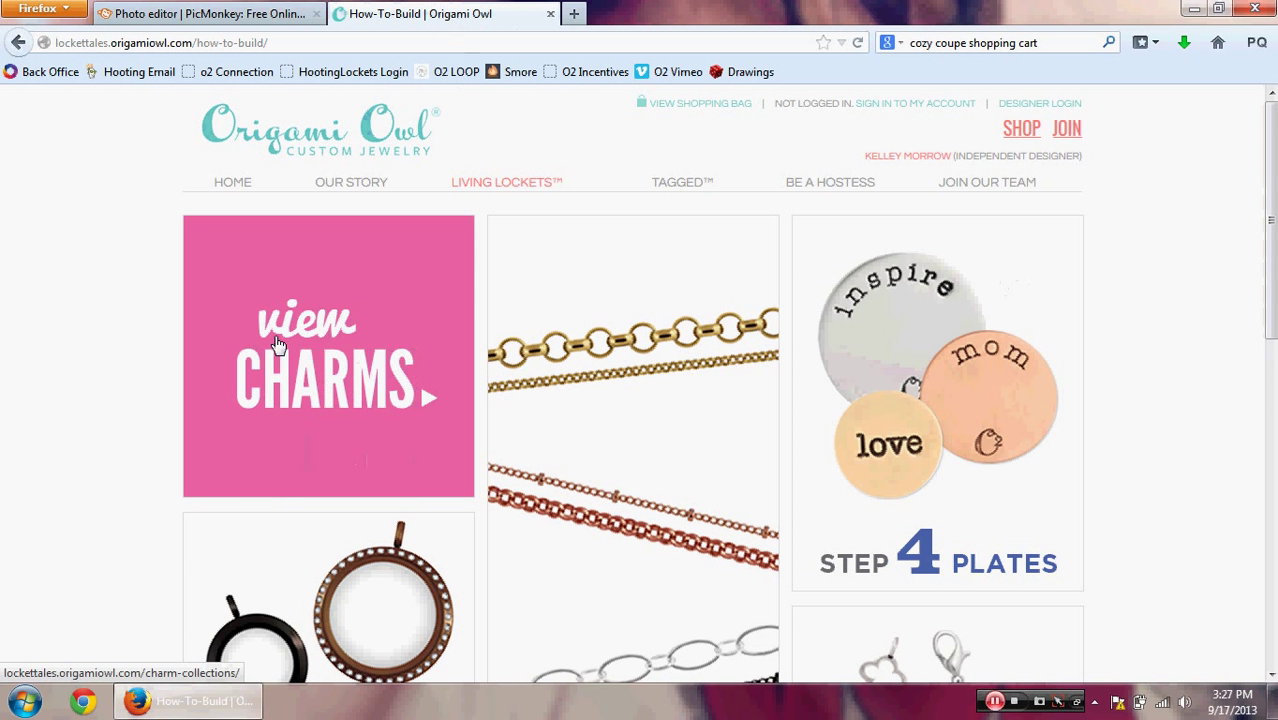
pyautogui.click(278, 343)
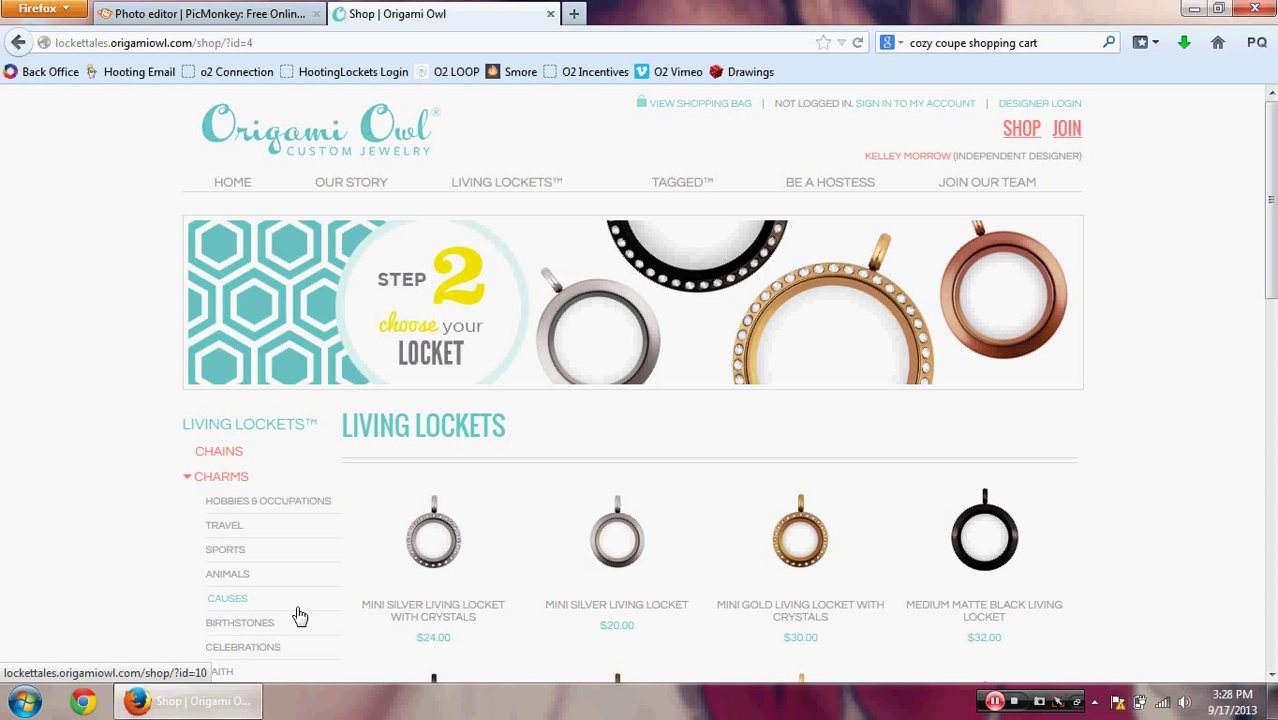
pyautogui.moveTo(1271, 185); pyautogui.dragTo(1273, 287)
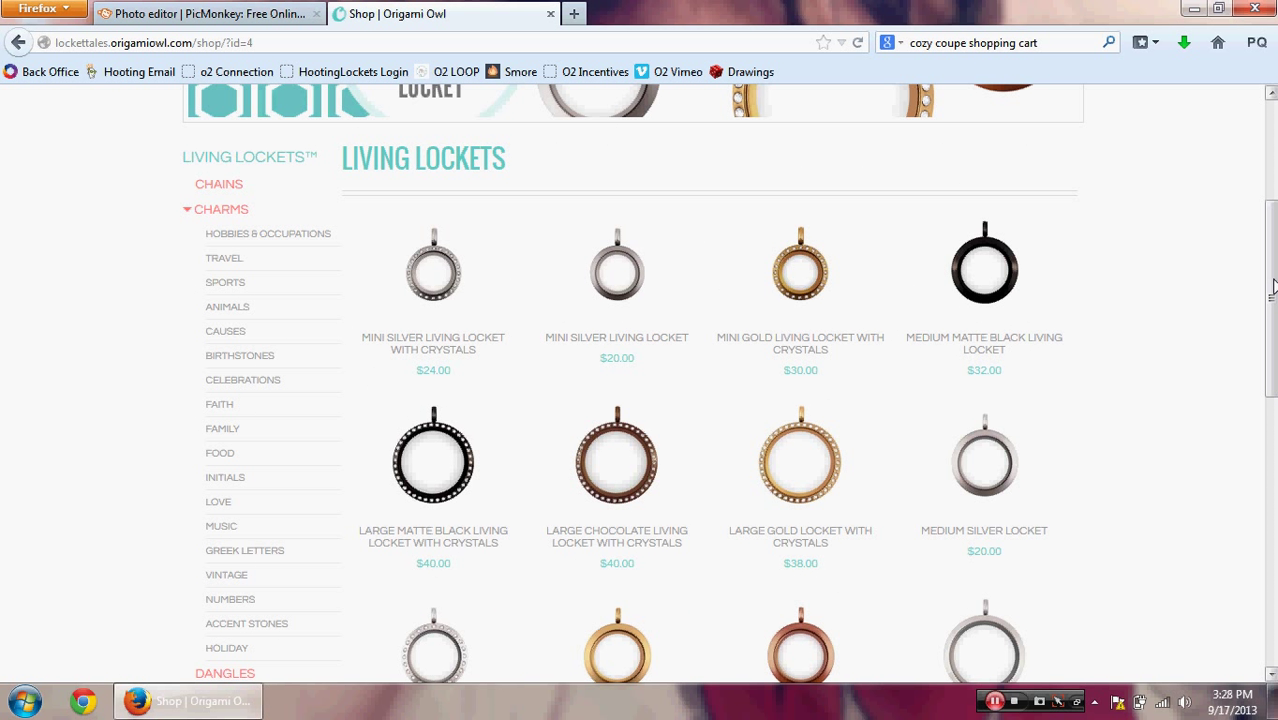
pyautogui.click(955, 288)
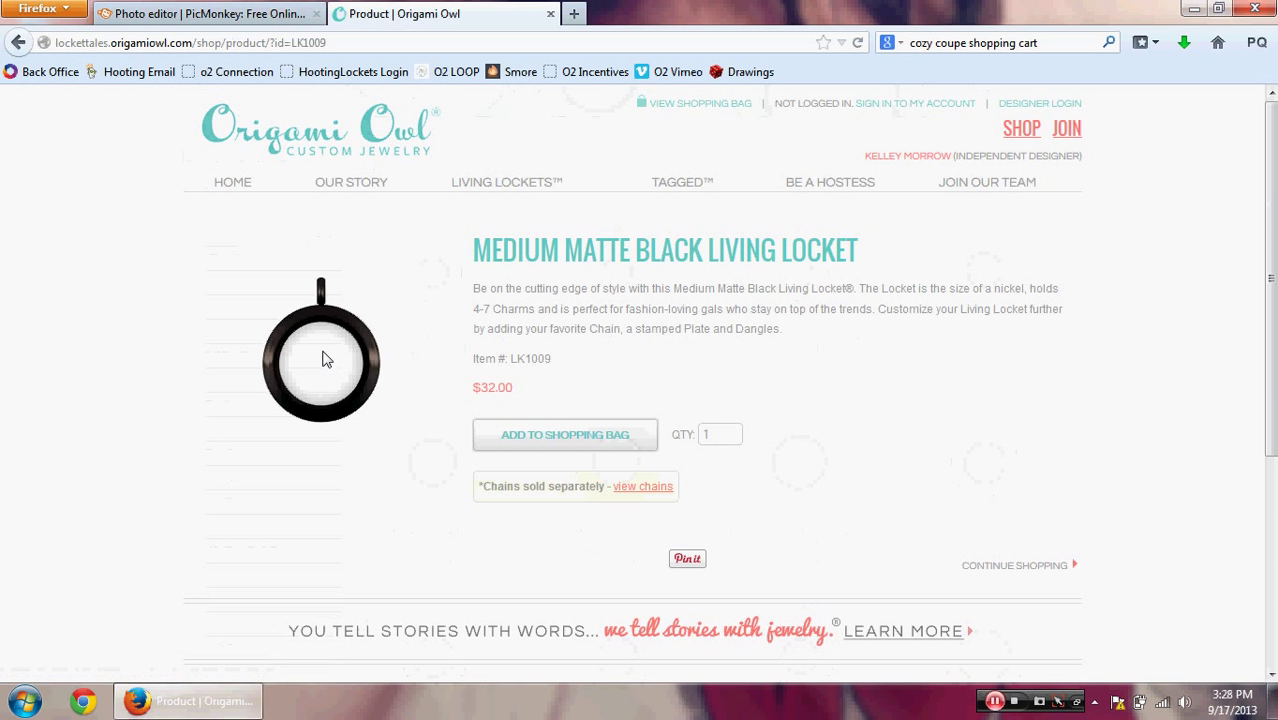
# Step: Start saving the locket photo with Save Image As, then cancel the save
pyautogui.rightClick(322, 360)
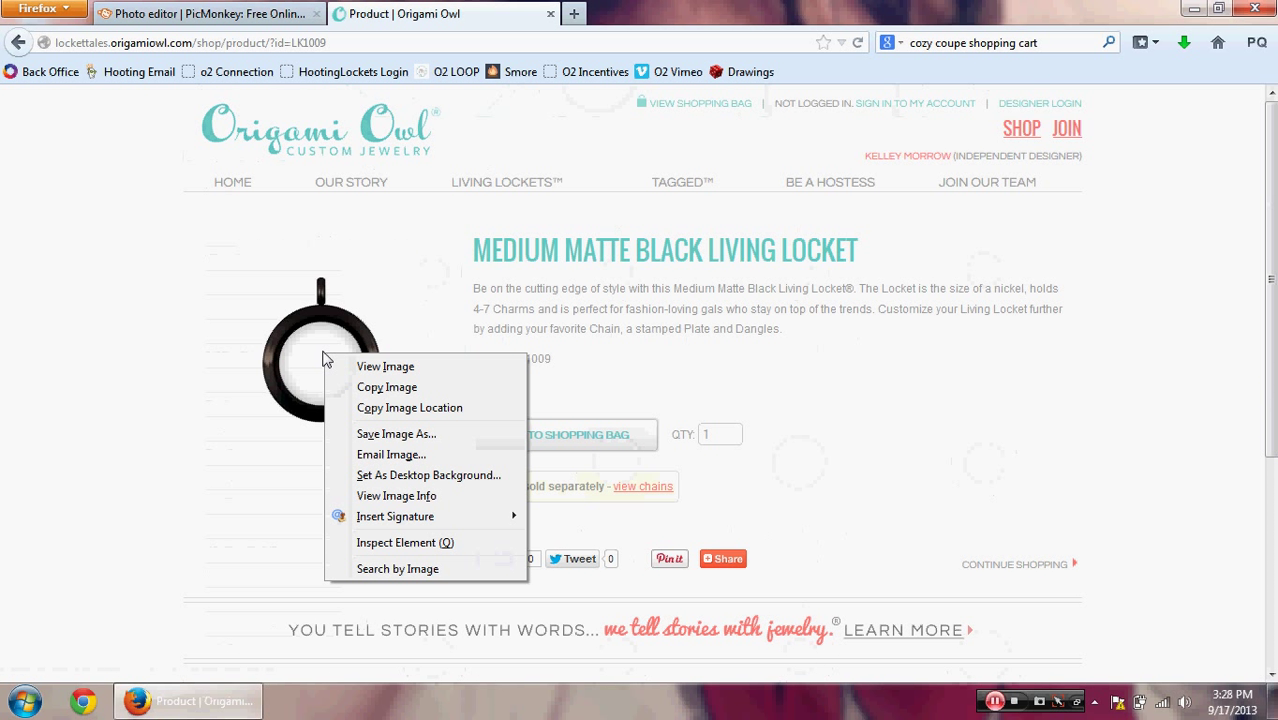
pyautogui.click(410, 433)
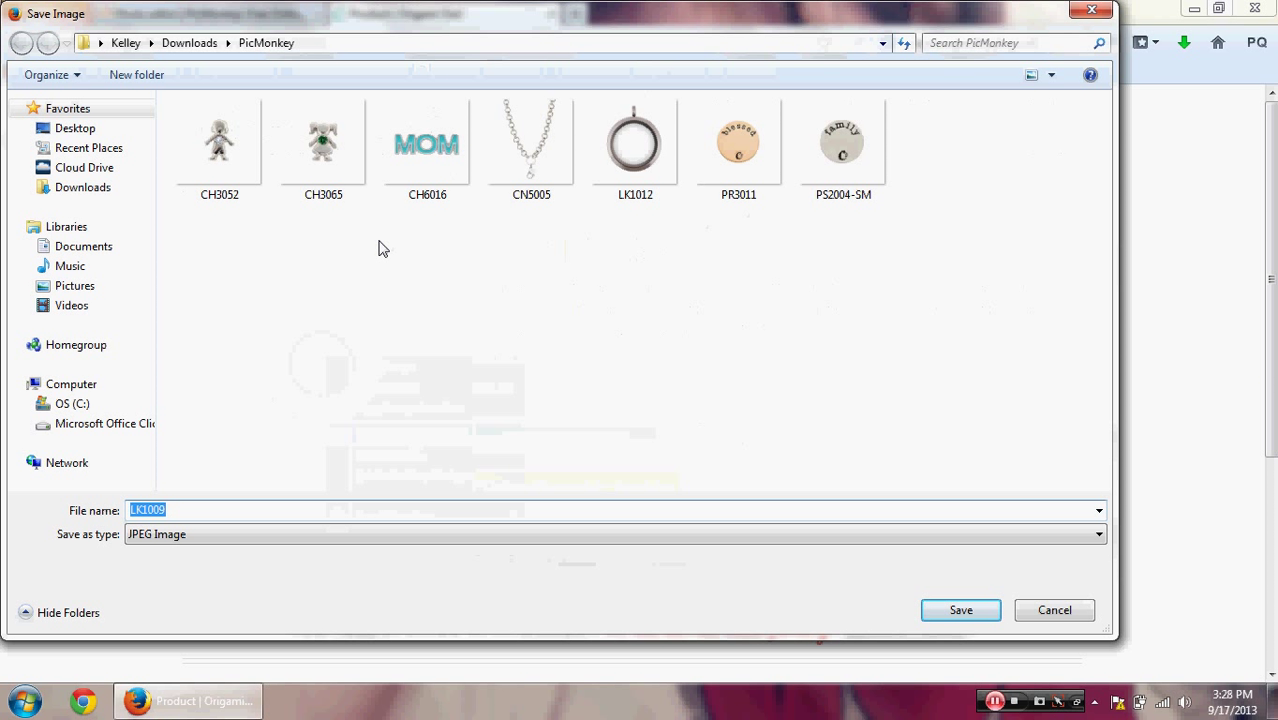
pyautogui.click(1060, 612)
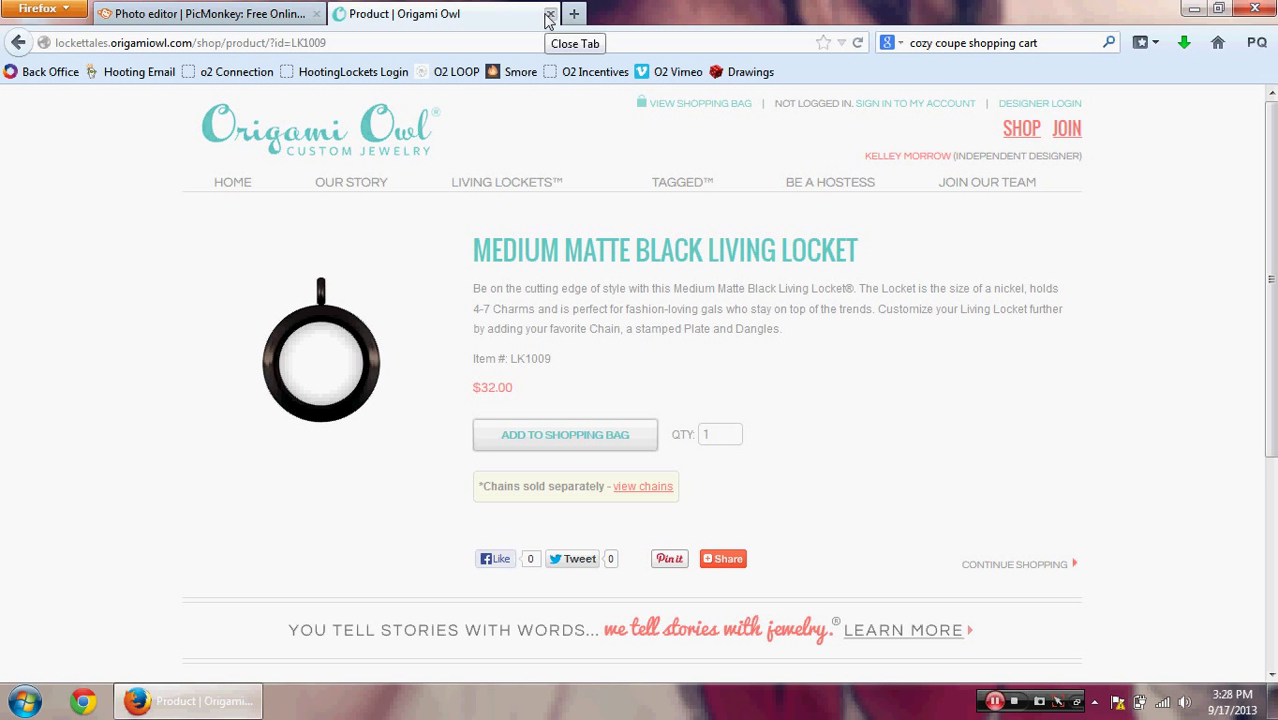
# Step: Open the White Background image from Downloads as a blank canvas in PicMonkey's editor
pyautogui.click(183, 12)
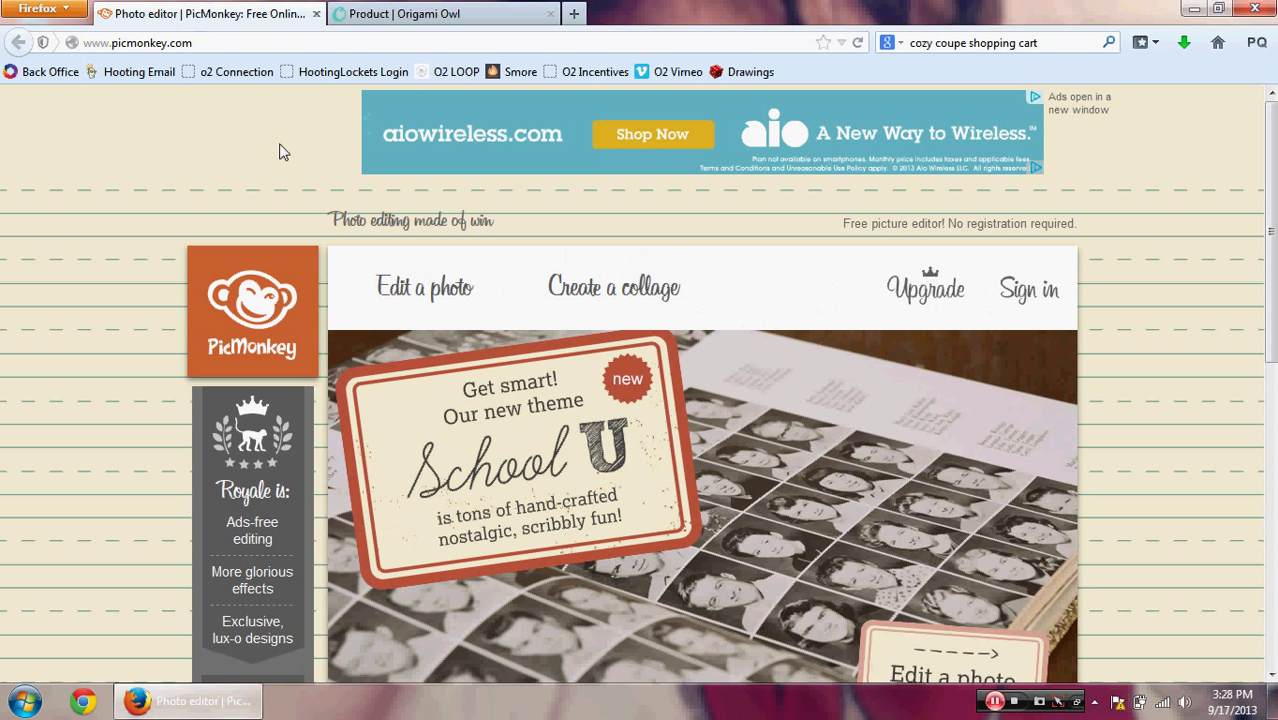
pyautogui.click(407, 290)
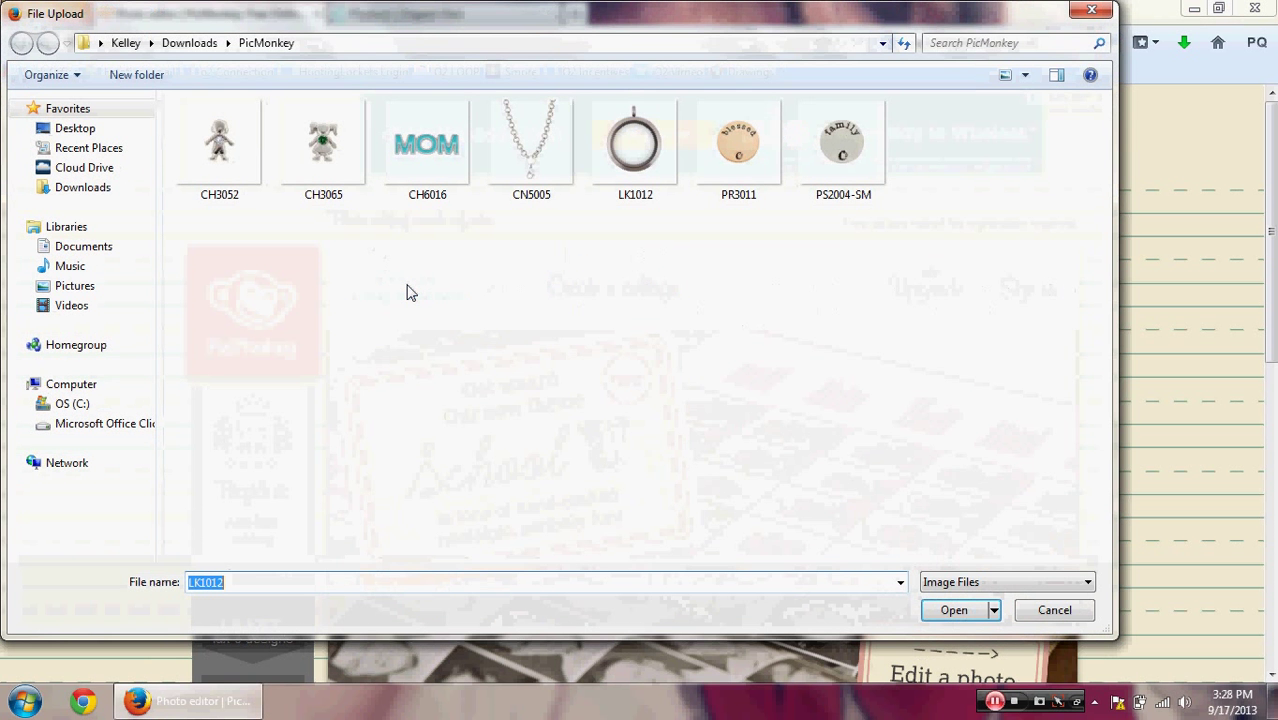
pyautogui.click(190, 43)
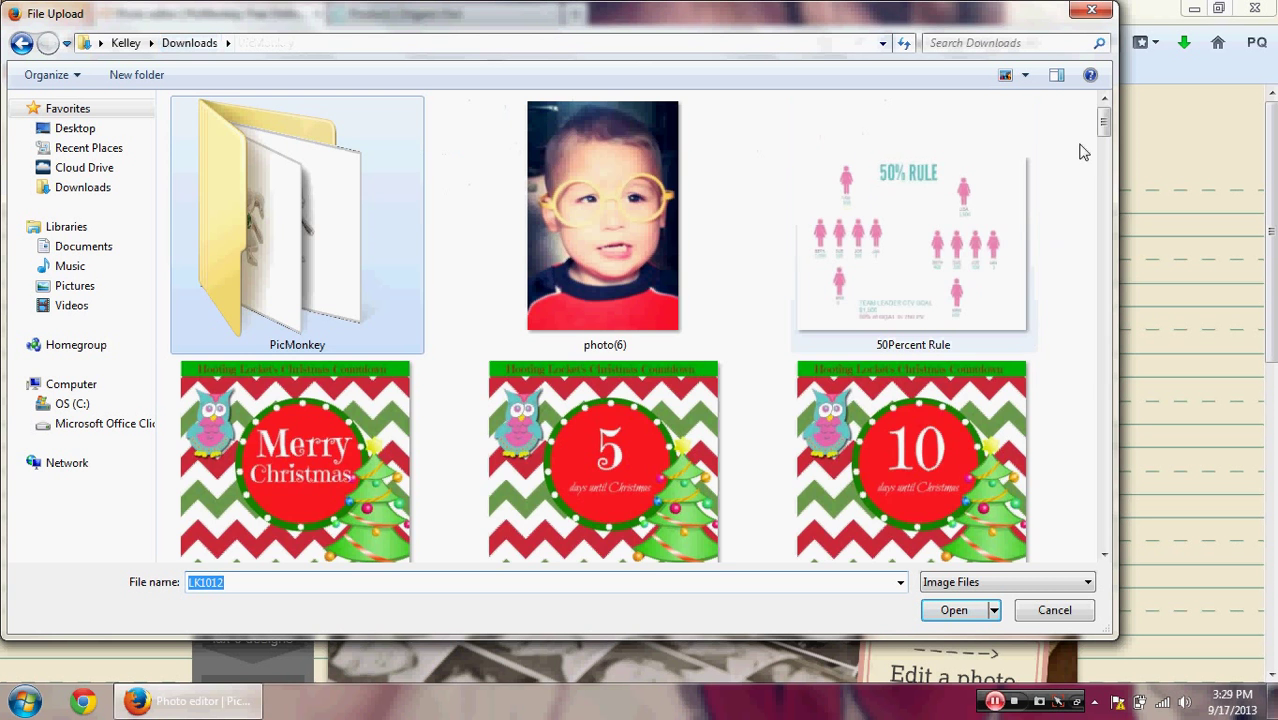
pyautogui.moveTo(1104, 128); pyautogui.dragTo(1141, 434)
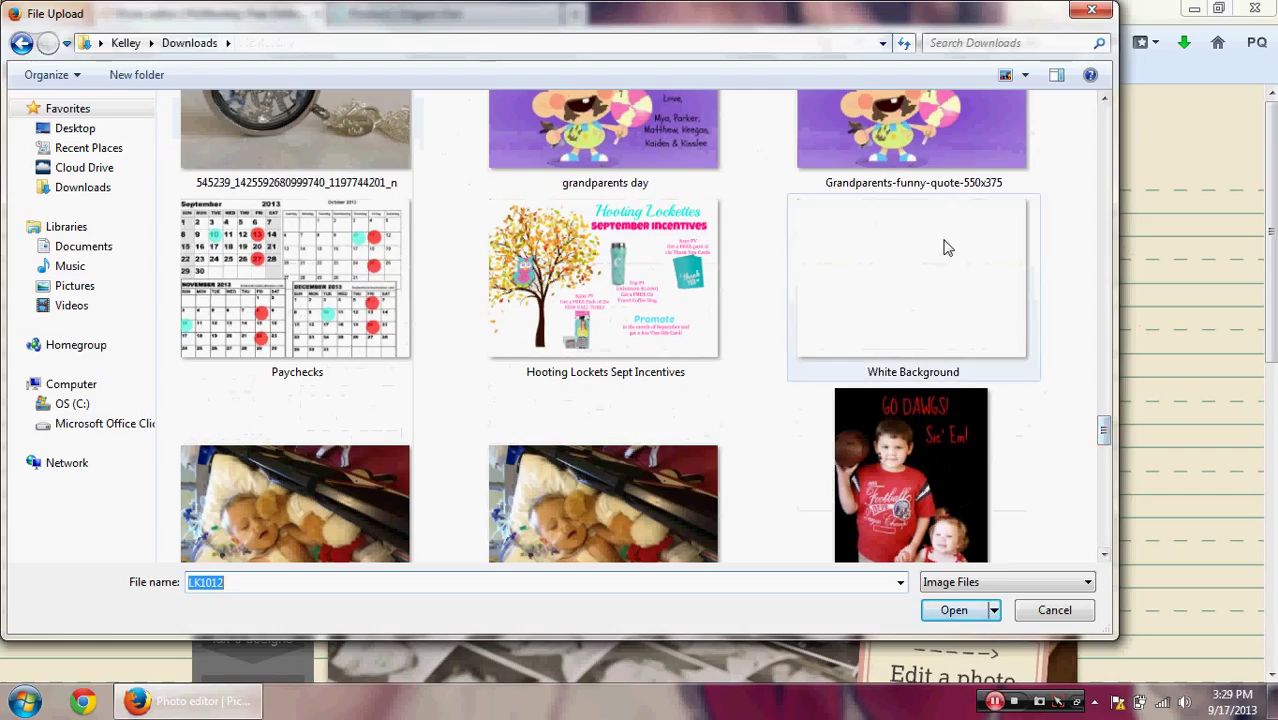
pyautogui.doubleClick(900, 289)
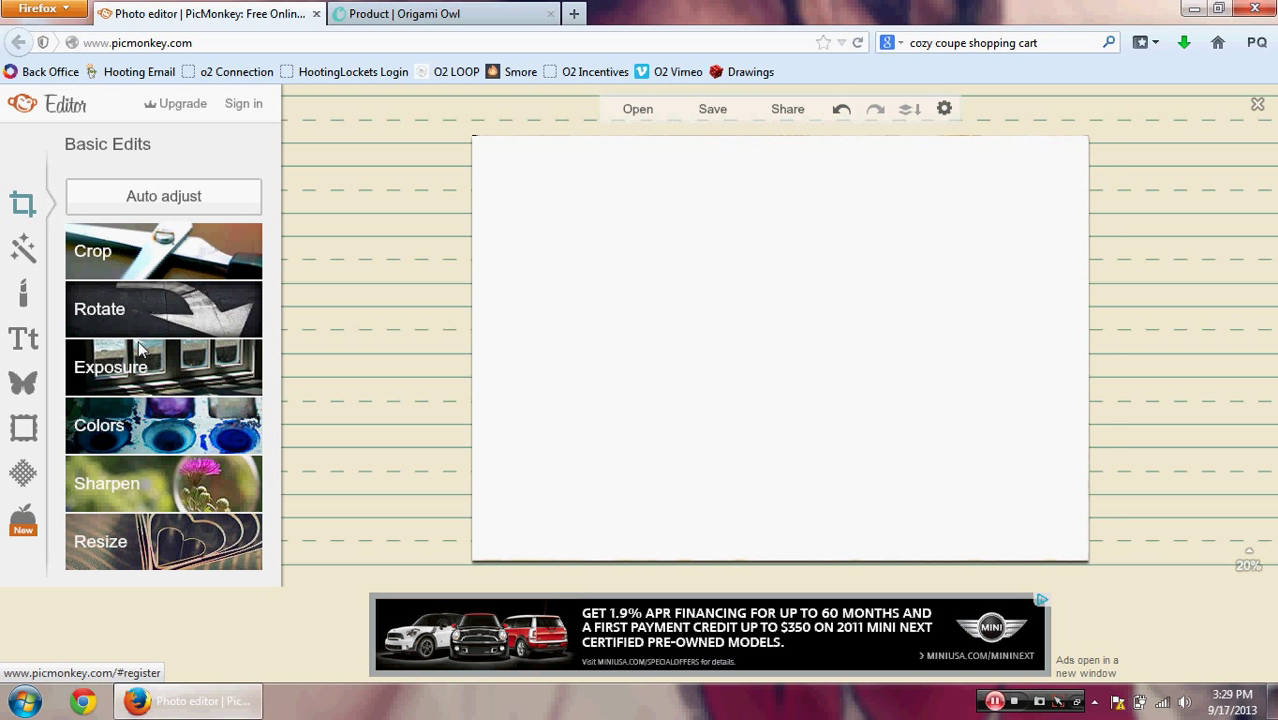
# Step: Add the LK1012 locket image as an overlay, enlarged and placed in the lower centre
pyautogui.click(25, 393)
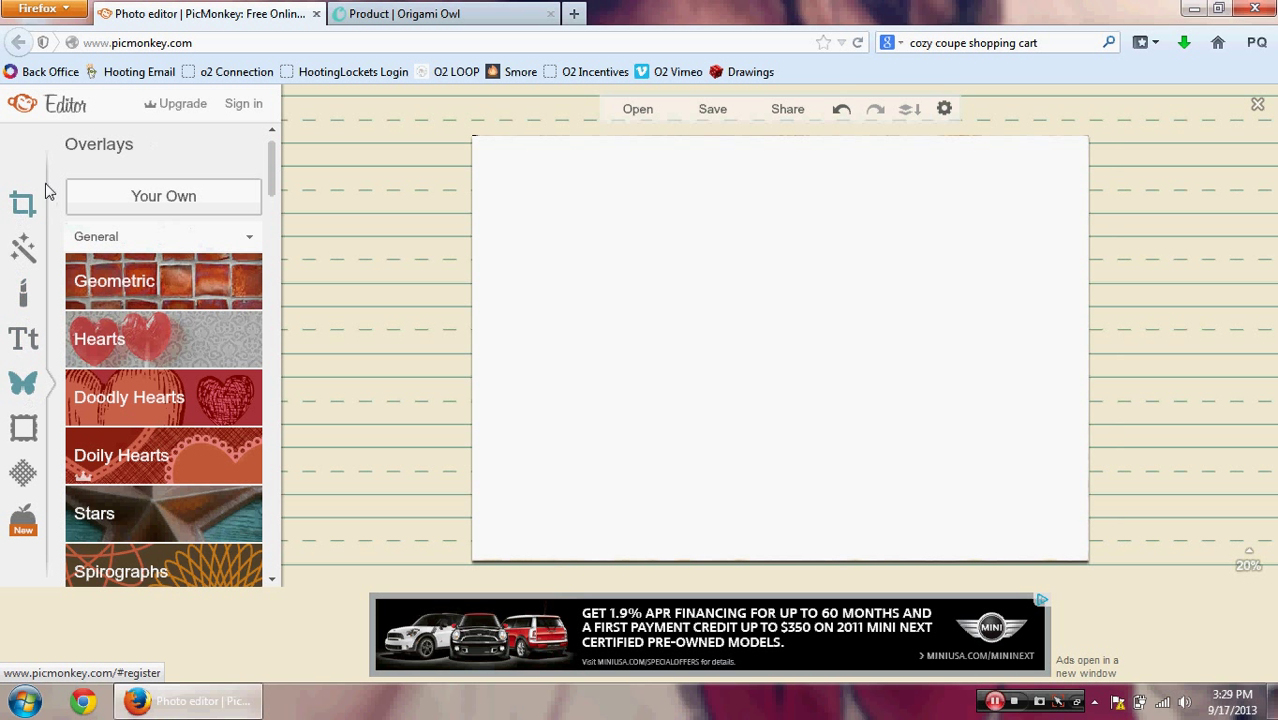
pyautogui.click(165, 212)
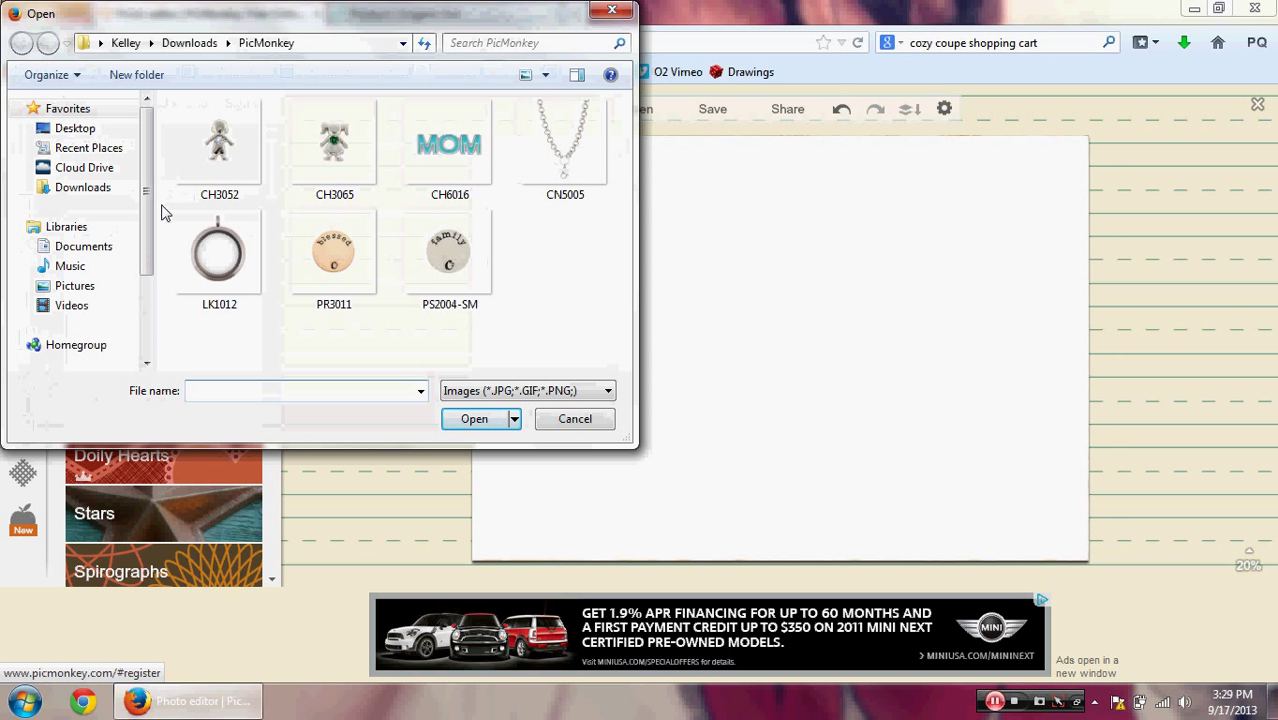
pyautogui.doubleClick(217, 251)
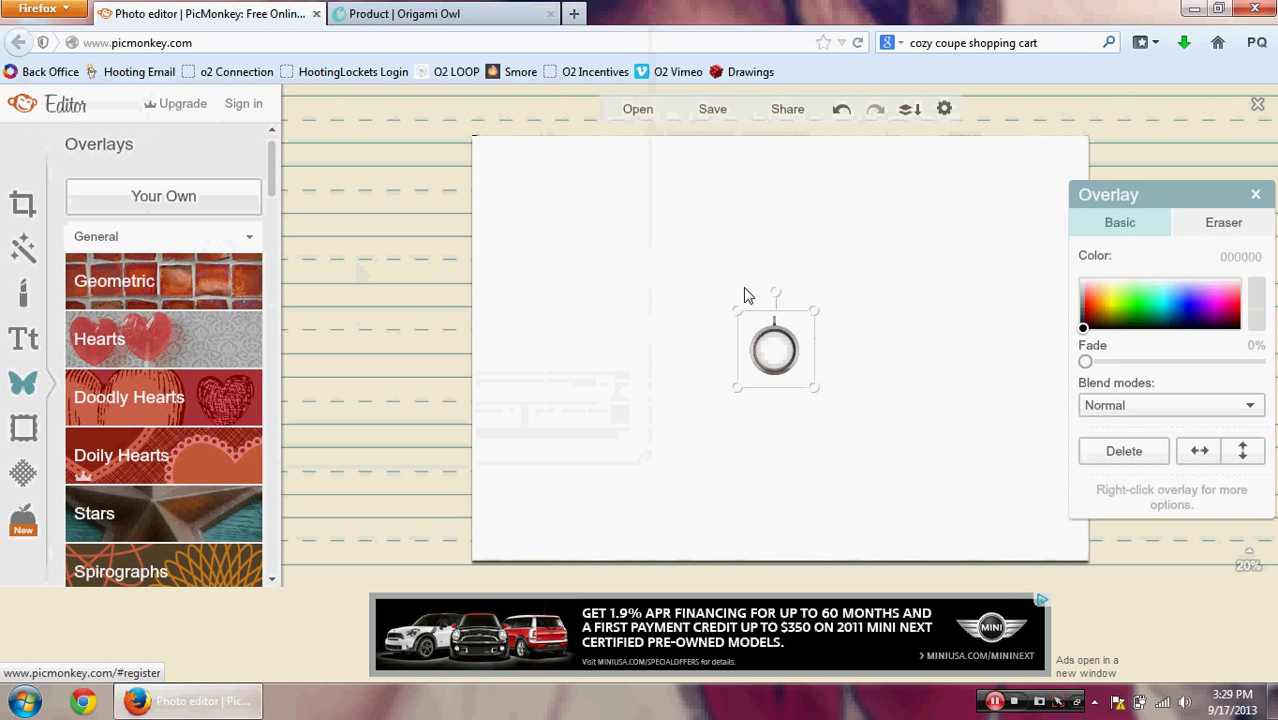
pyautogui.moveTo(737, 305); pyautogui.dragTo(622, 137)
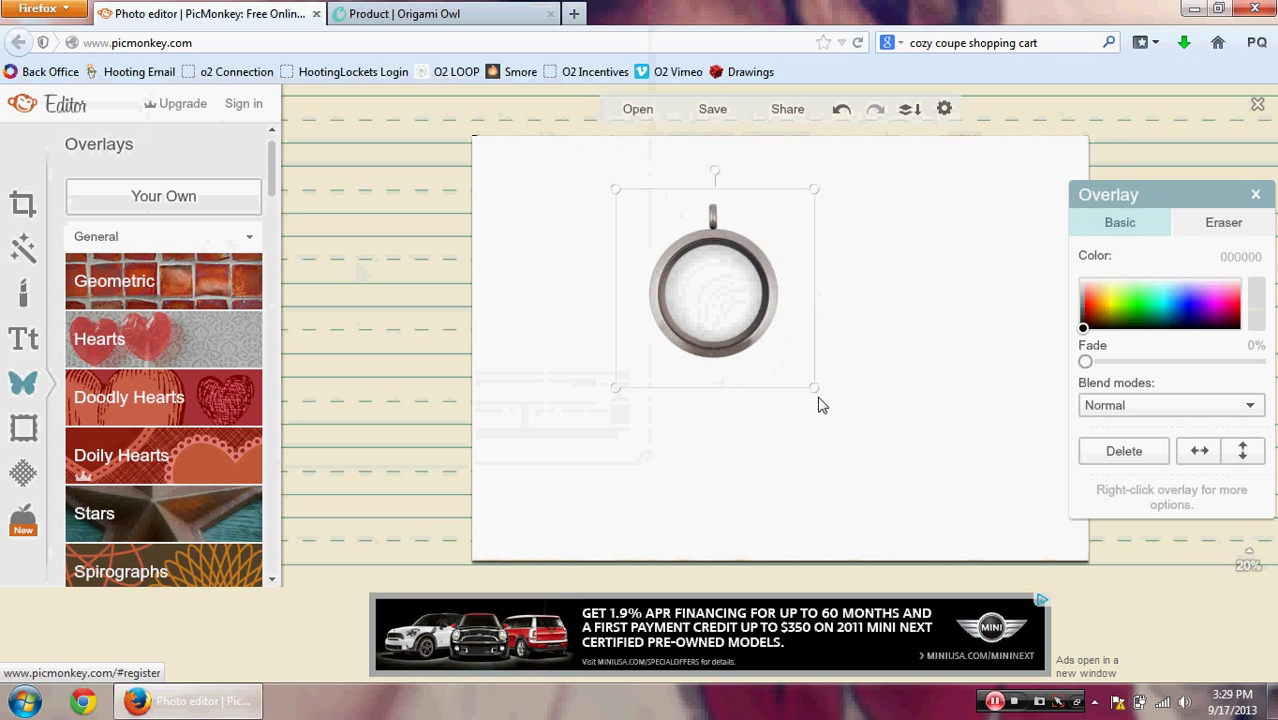
pyautogui.moveTo(813, 388); pyautogui.dragTo(864, 431)
pyautogui.moveTo(760, 304); pyautogui.dragTo(807, 405)
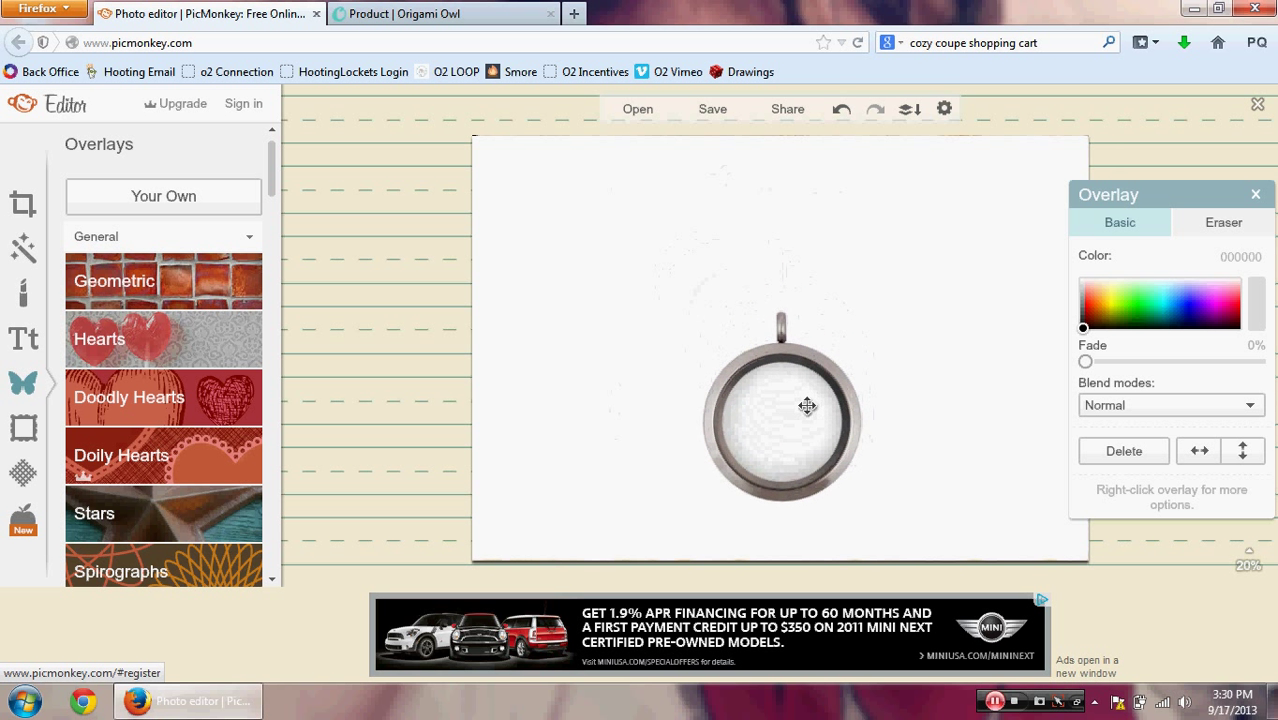
pyautogui.click(953, 398)
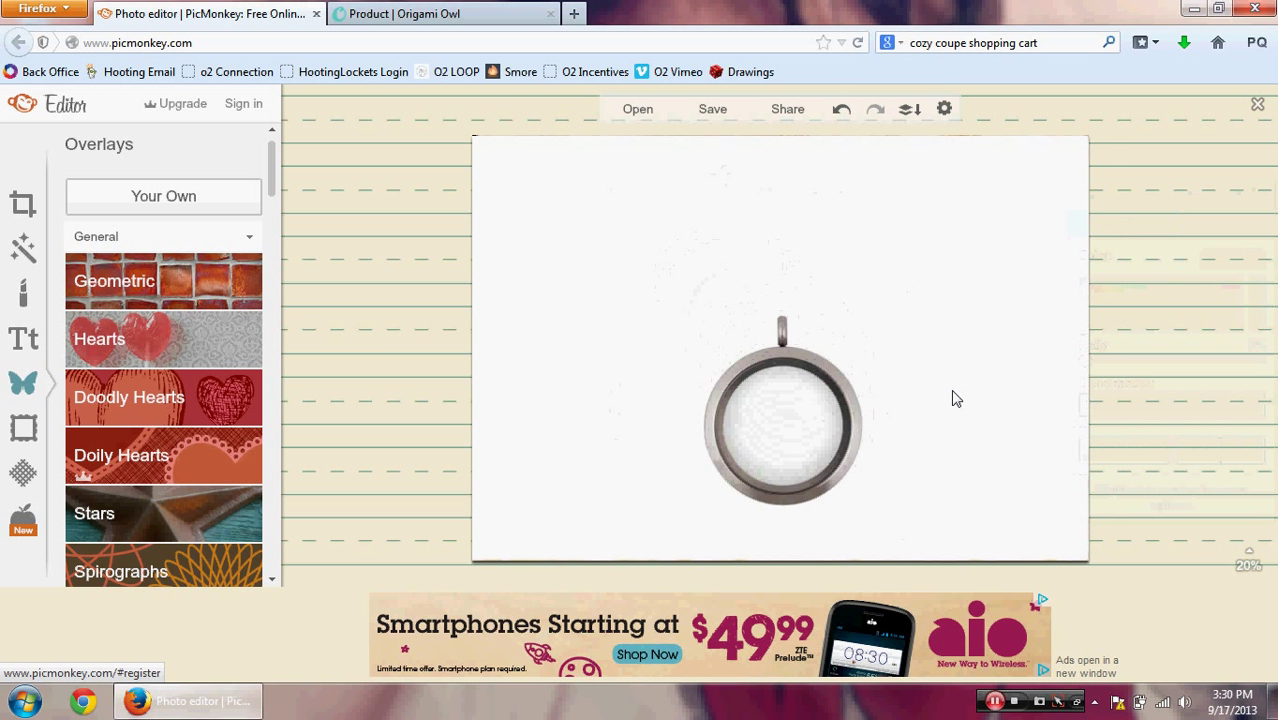
# Step: Add the CN5005 chain overlay, resized so its clasp meets the locket's bail
pyautogui.click(165, 205)
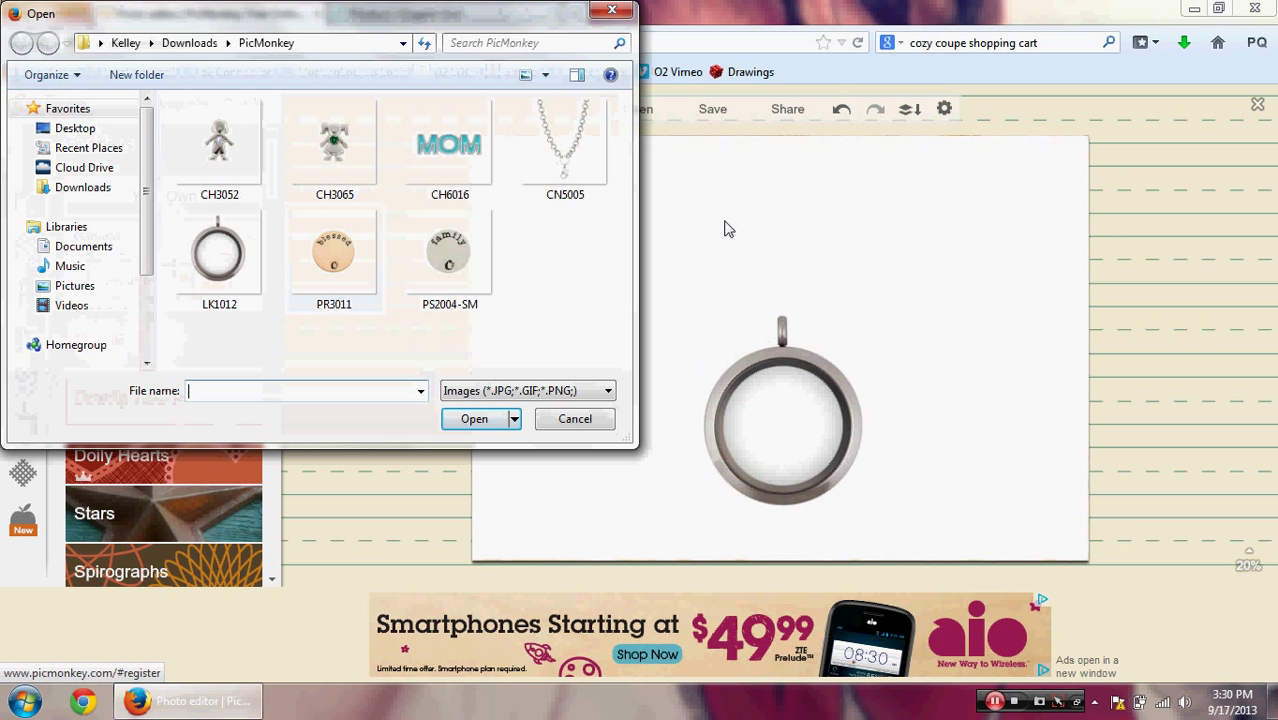
pyautogui.click(566, 166)
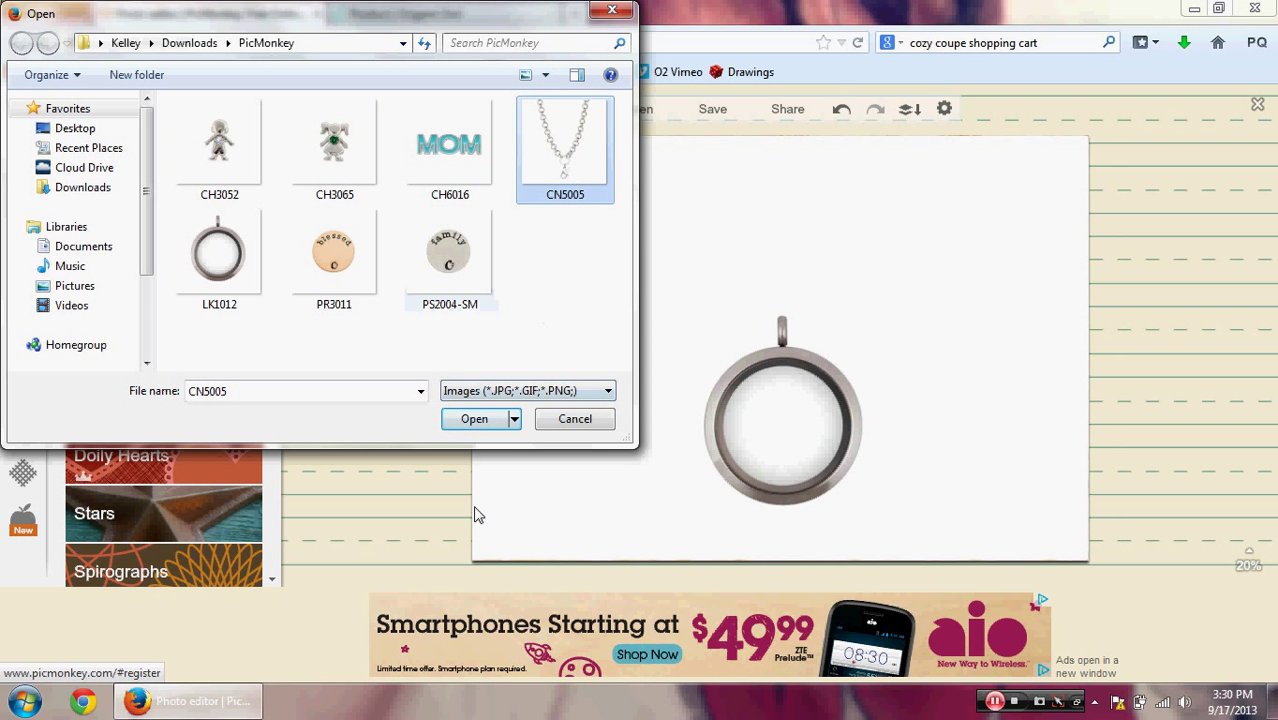
pyautogui.click(470, 420)
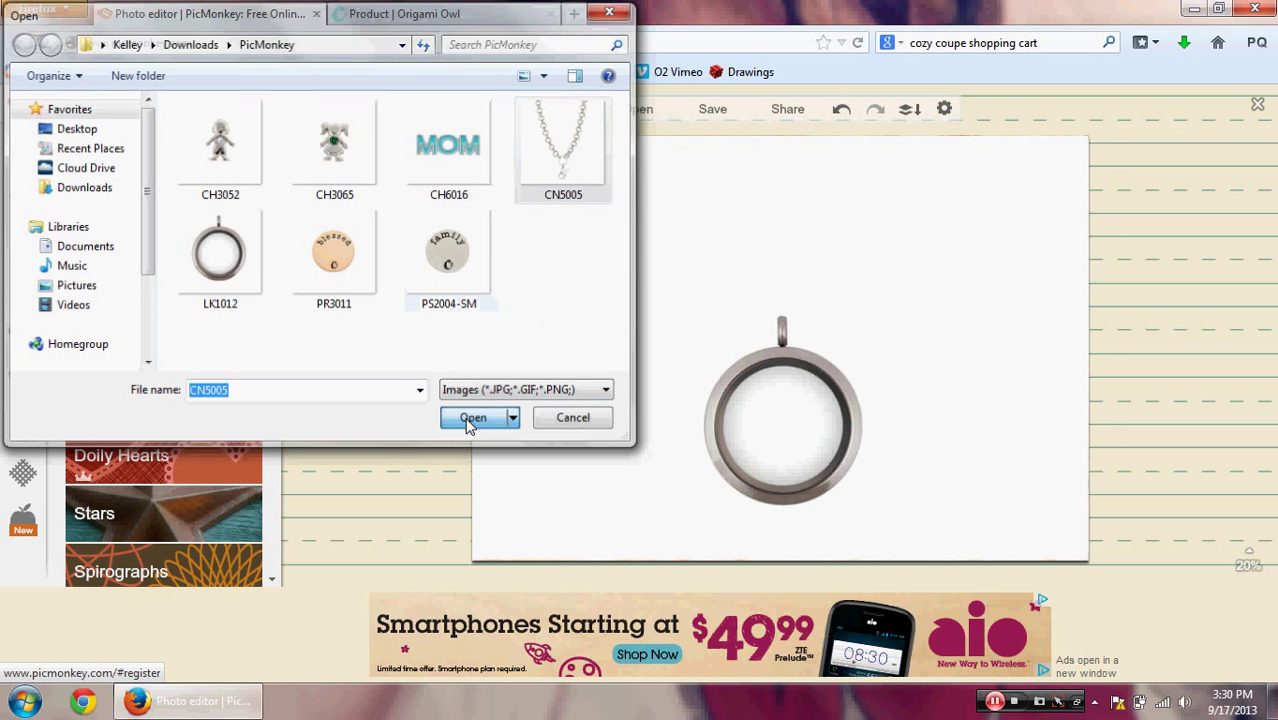
pyautogui.moveTo(774, 352); pyautogui.dragTo(779, 286)
pyautogui.moveTo(837, 227); pyautogui.dragTo(996, 114)
pyautogui.moveTo(886, 224); pyautogui.dragTo(776, 262)
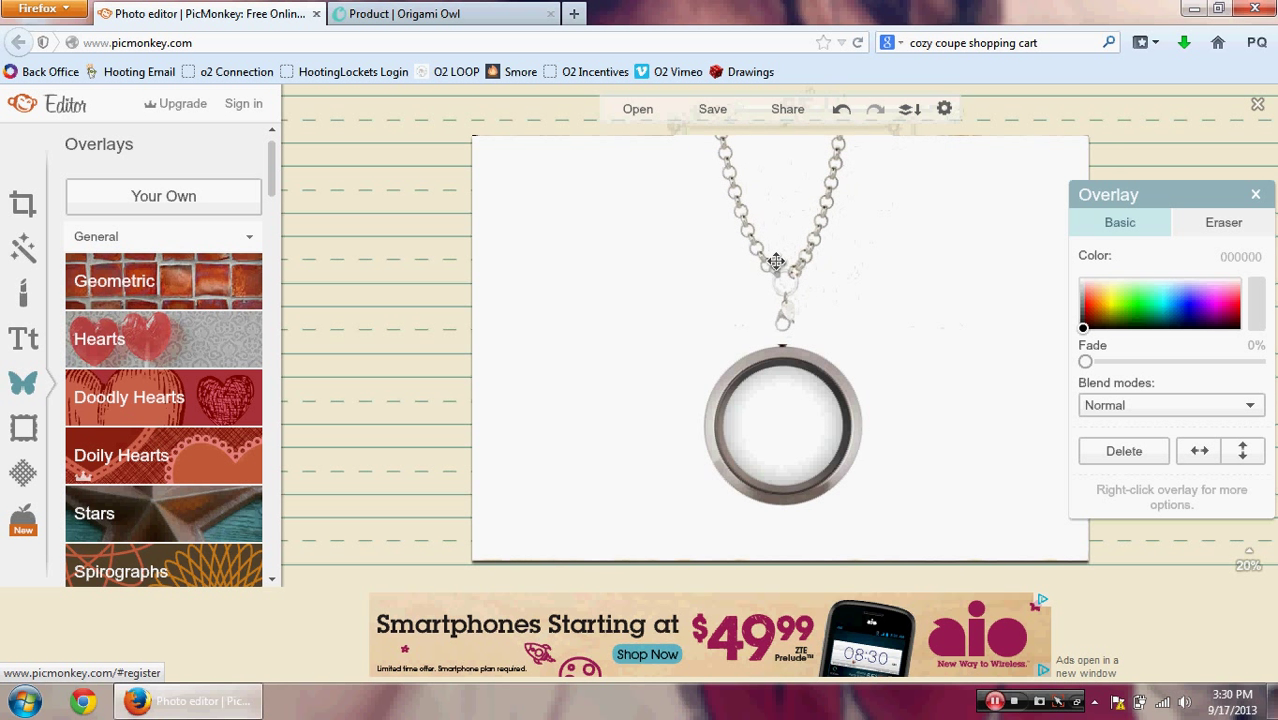
pyautogui.moveTo(887, 348); pyautogui.dragTo(905, 361)
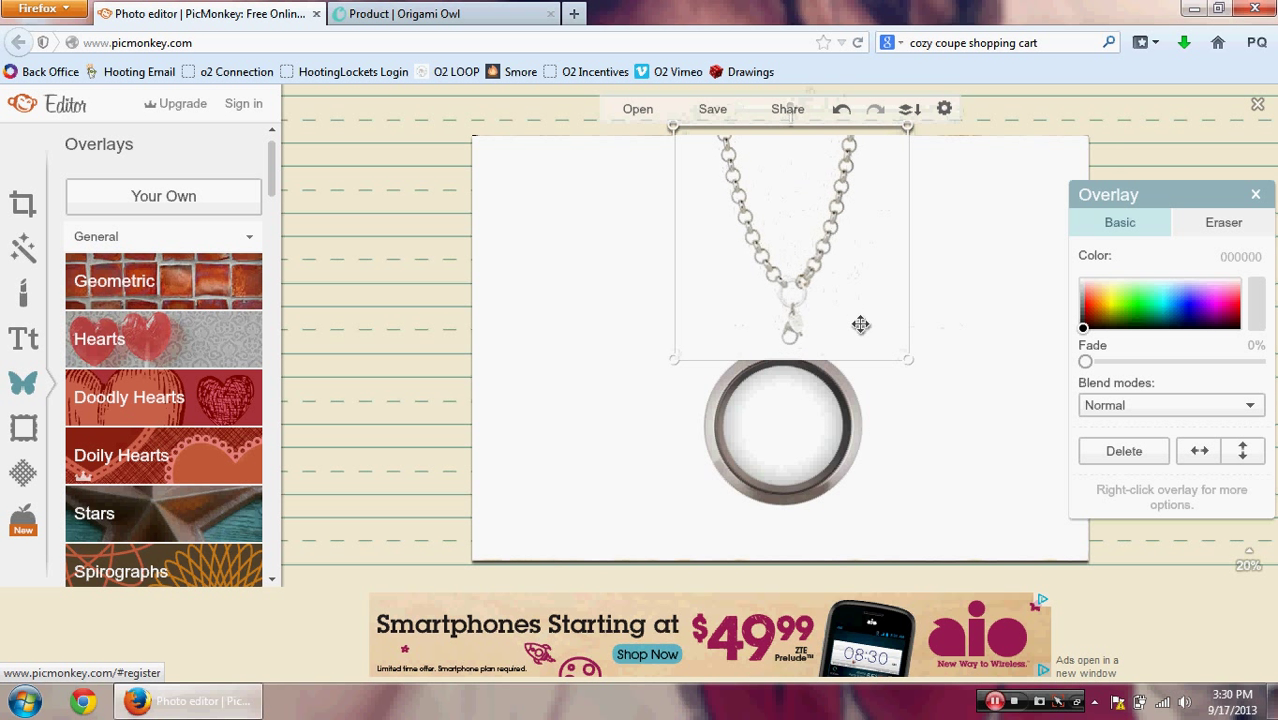
pyautogui.moveTo(847, 314); pyautogui.dragTo(836, 305)
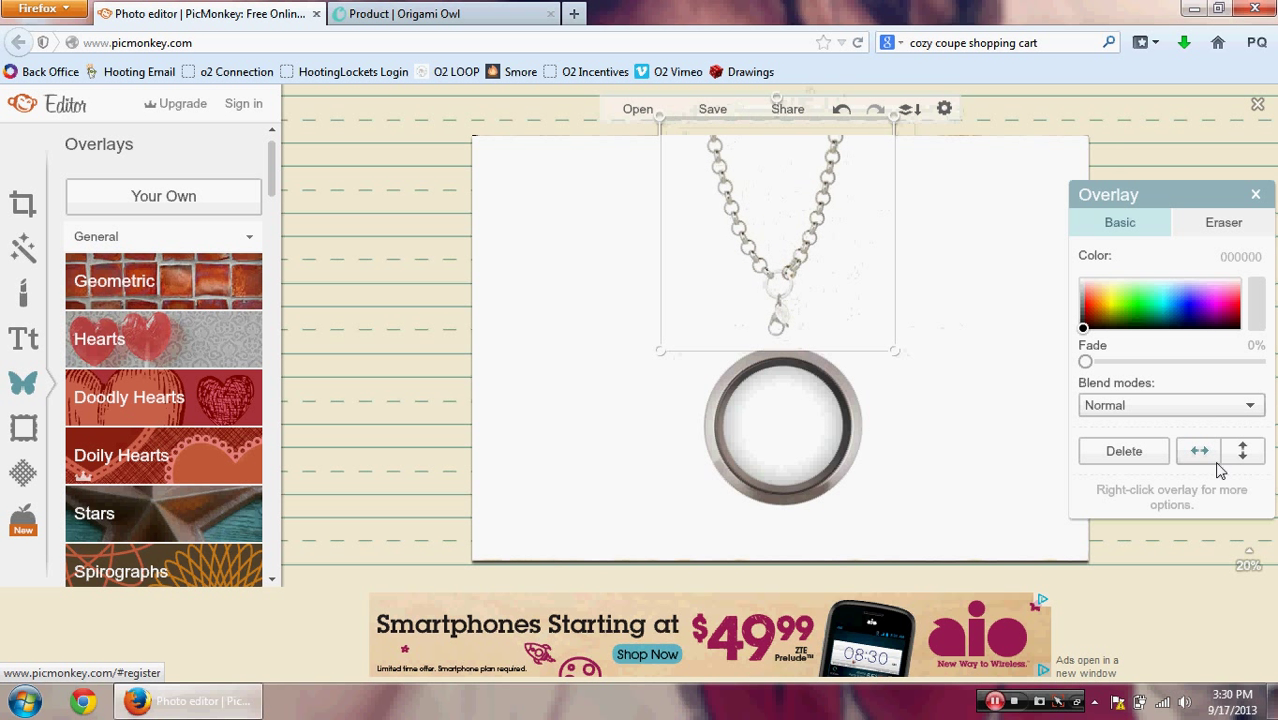
# Step: Set the chain overlay's blend mode to Darken and nudge it into final position
pyautogui.click(1210, 416)
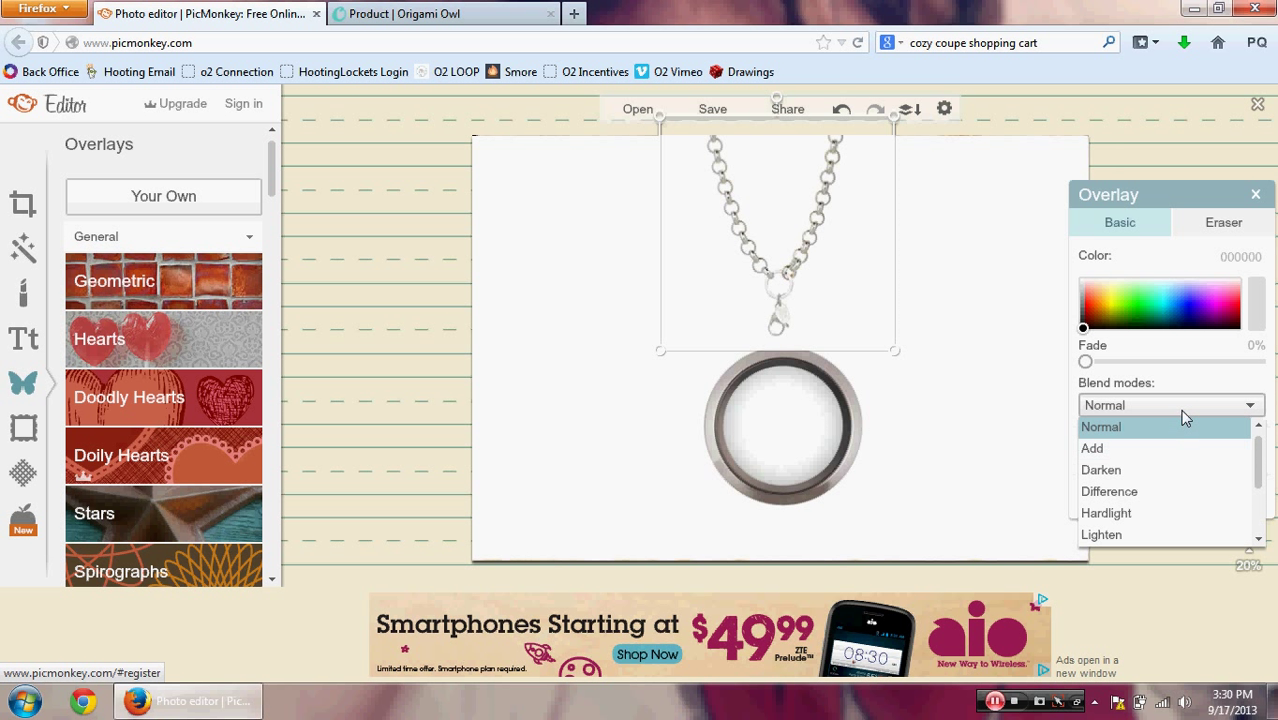
pyautogui.click(1183, 472)
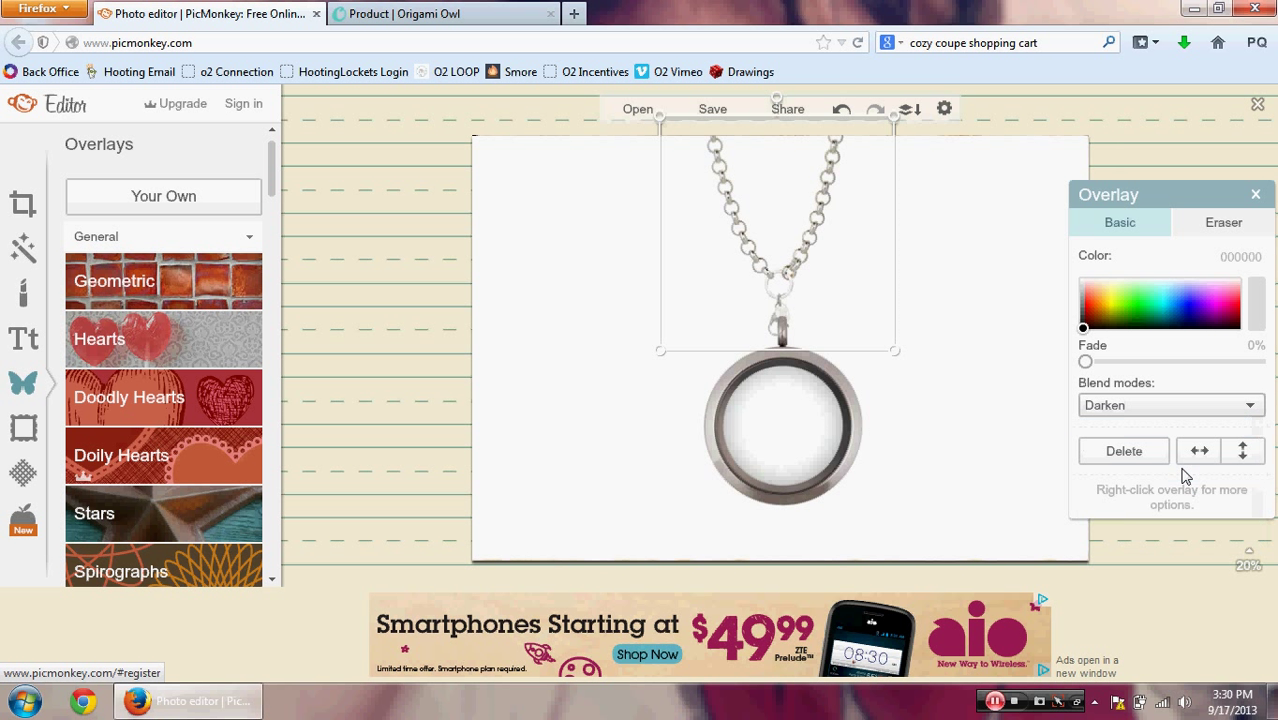
pyautogui.moveTo(867, 308); pyautogui.dragTo(872, 297)
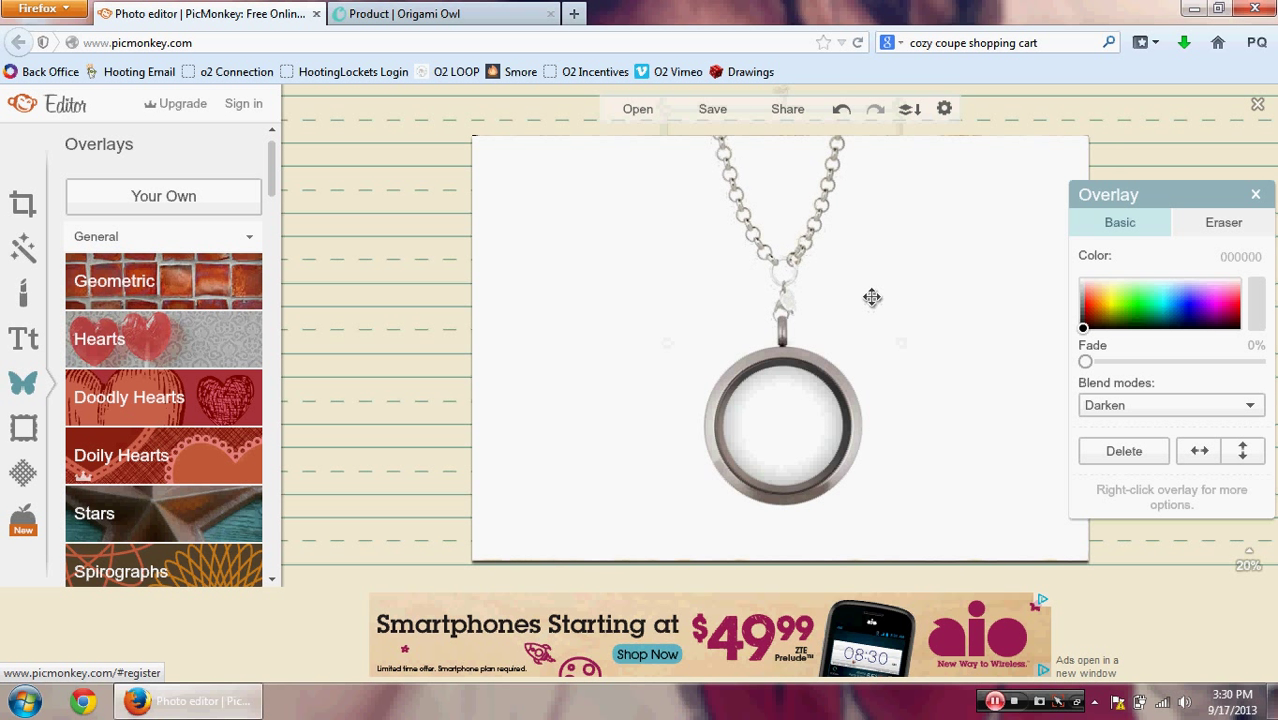
pyautogui.click(953, 305)
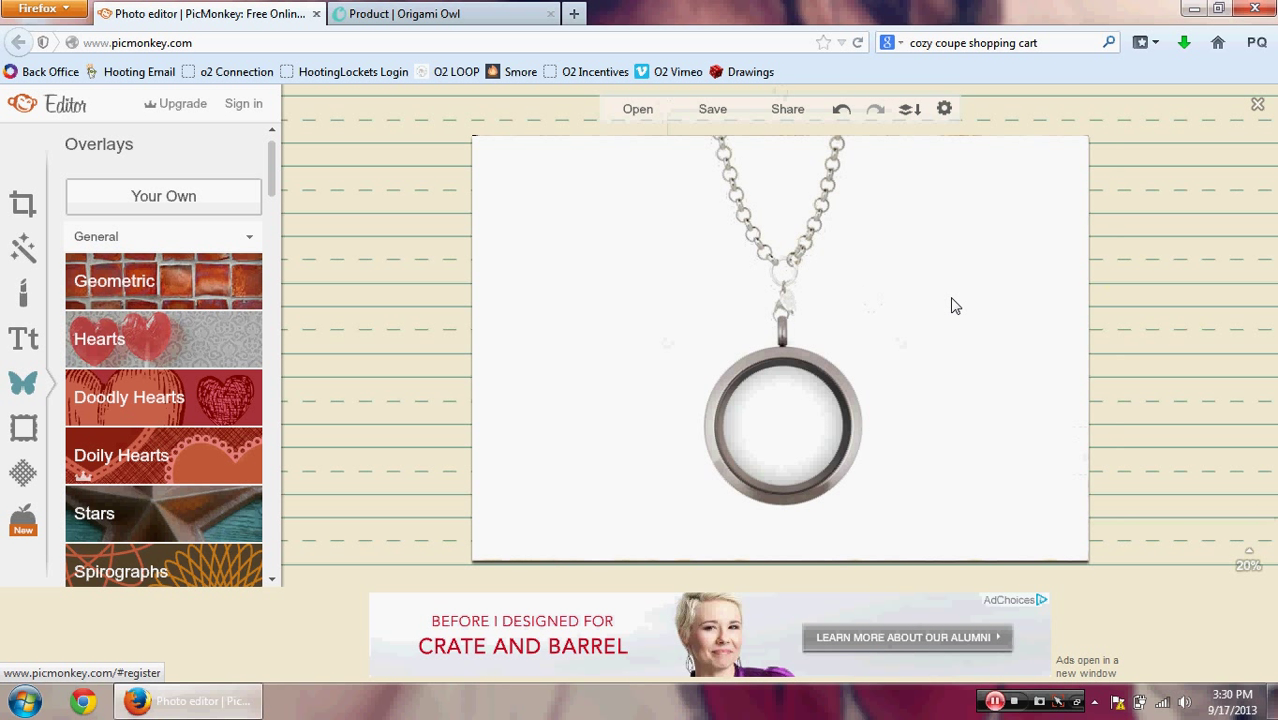
# Step: Add the PR3011 'blessed' plate overlay with Darken blend mode
pyautogui.click(212, 207)
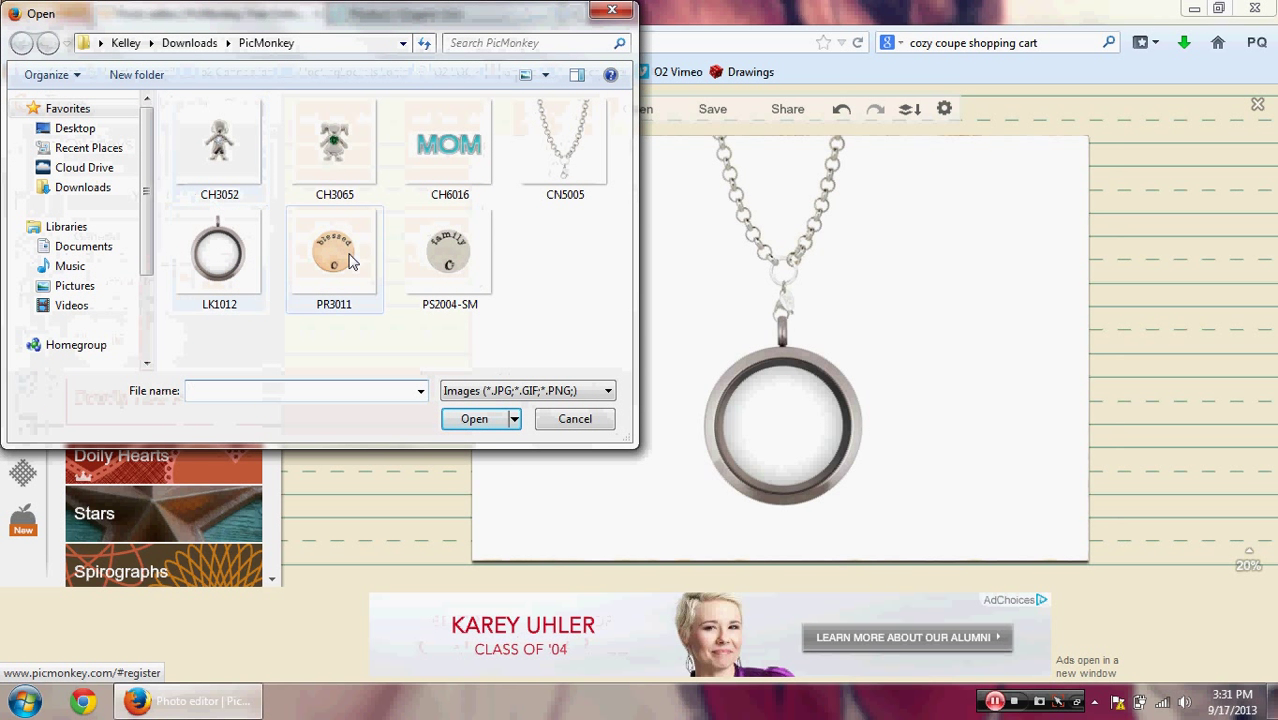
pyautogui.doubleClick(349, 261)
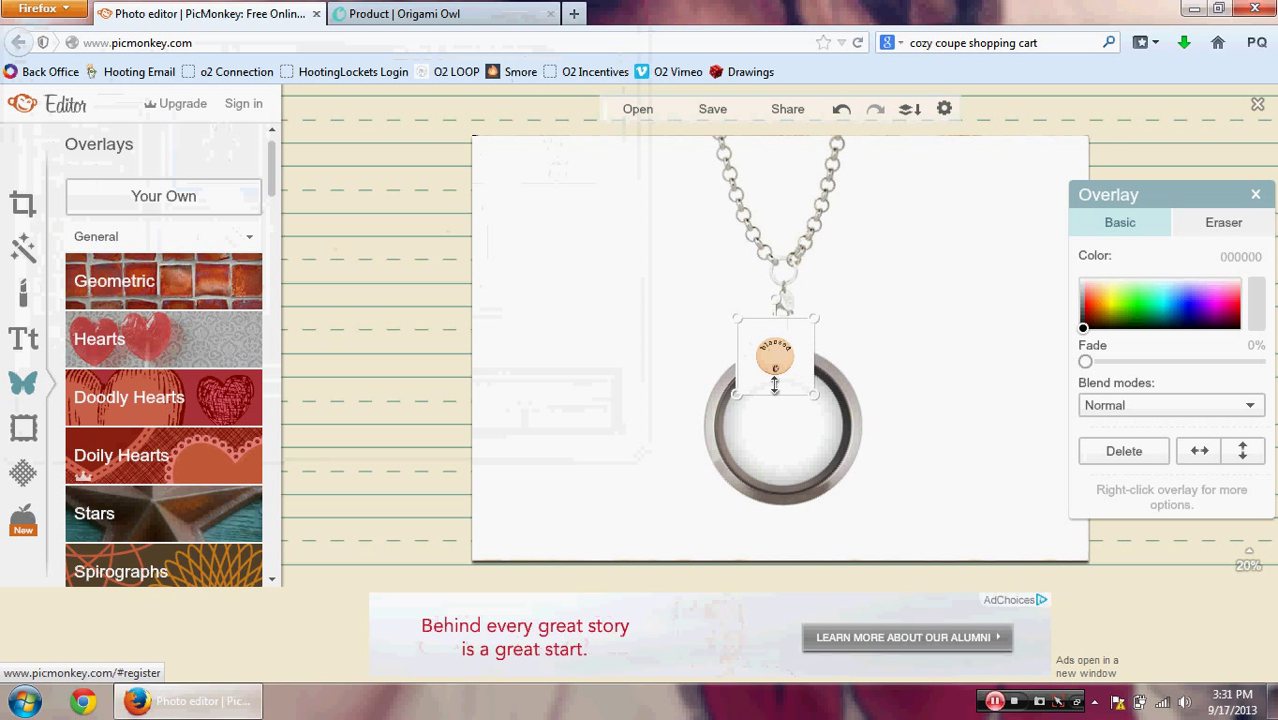
pyautogui.click(1190, 412)
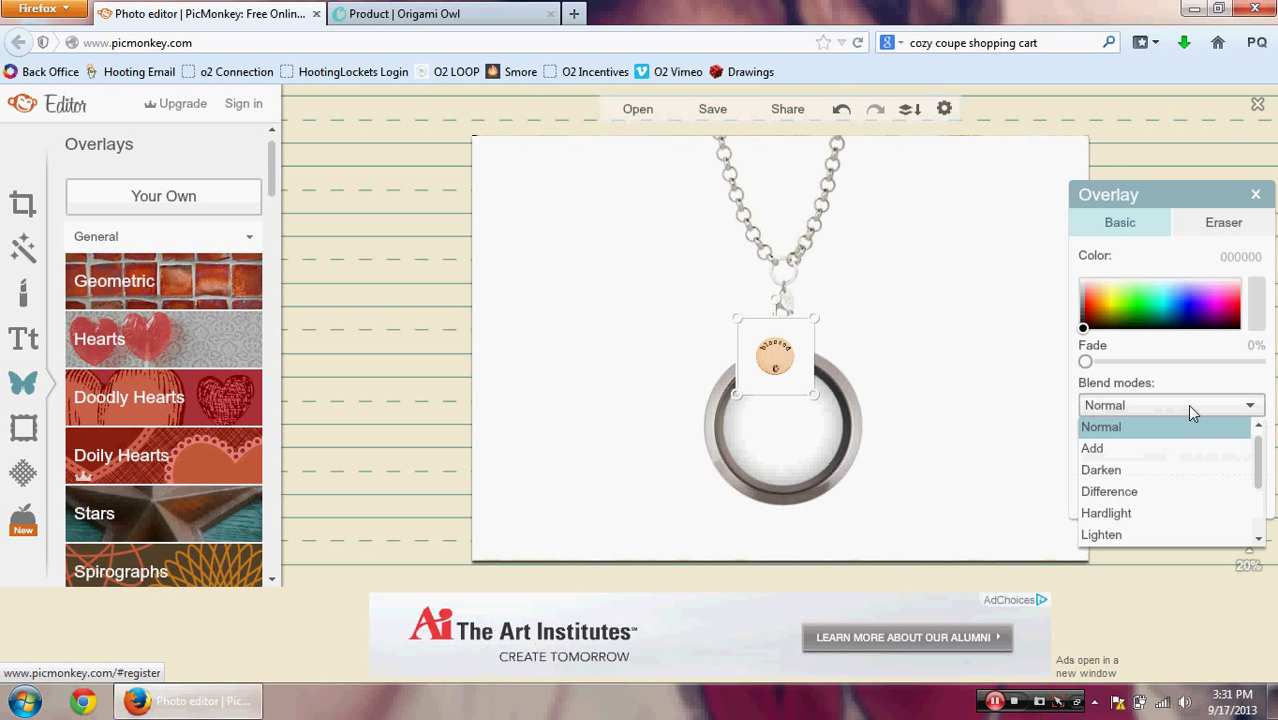
pyautogui.click(1141, 480)
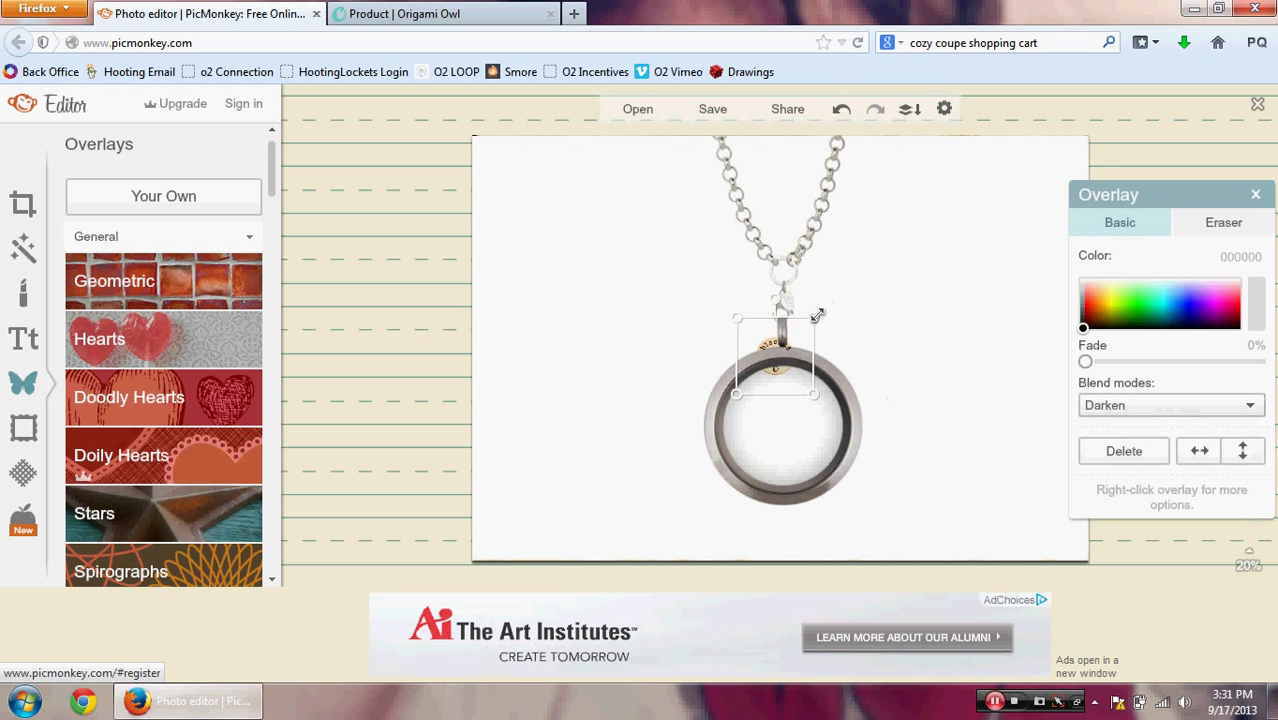
# Step: Enlarge and position the blessed plate so it fills the inside of the locket
pyautogui.moveTo(817, 316); pyautogui.dragTo(910, 237)
pyautogui.moveTo(803, 361); pyautogui.dragTo(790, 413)
pyautogui.moveTo(860, 505); pyautogui.dragTo(923, 537)
pyautogui.moveTo(808, 445); pyautogui.dragTo(797, 435)
pyautogui.moveTo(872, 519); pyautogui.dragTo(903, 542)
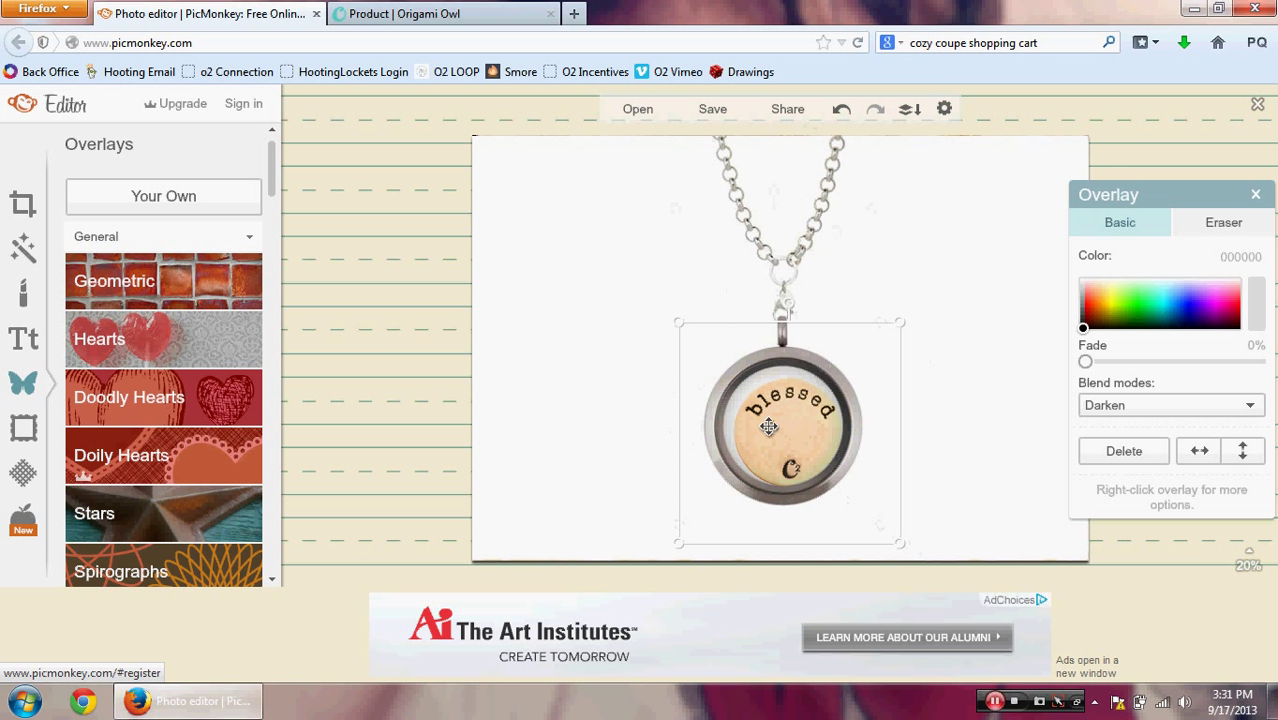
pyautogui.moveTo(768, 426); pyautogui.dragTo(759, 418)
pyautogui.moveTo(892, 536); pyautogui.dragTo(901, 543)
pyautogui.moveTo(669, 316); pyautogui.dragTo(666, 311)
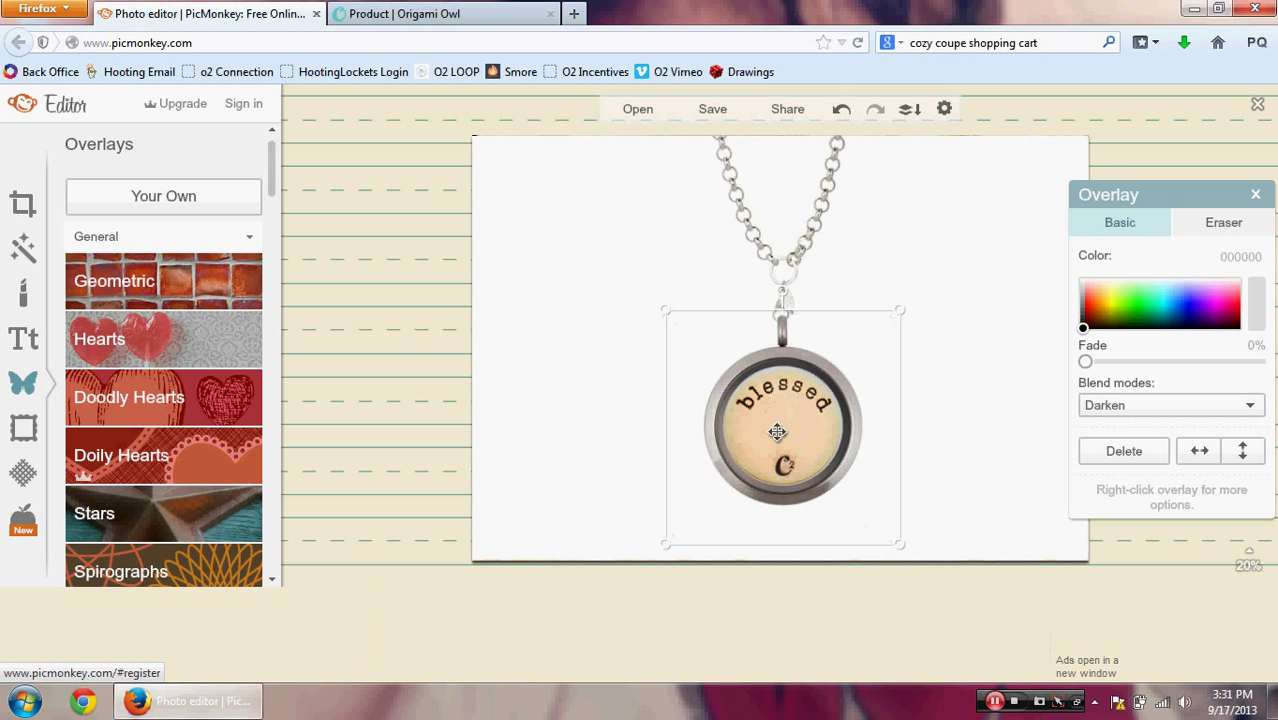
pyautogui.moveTo(777, 430); pyautogui.dragTo(777, 432)
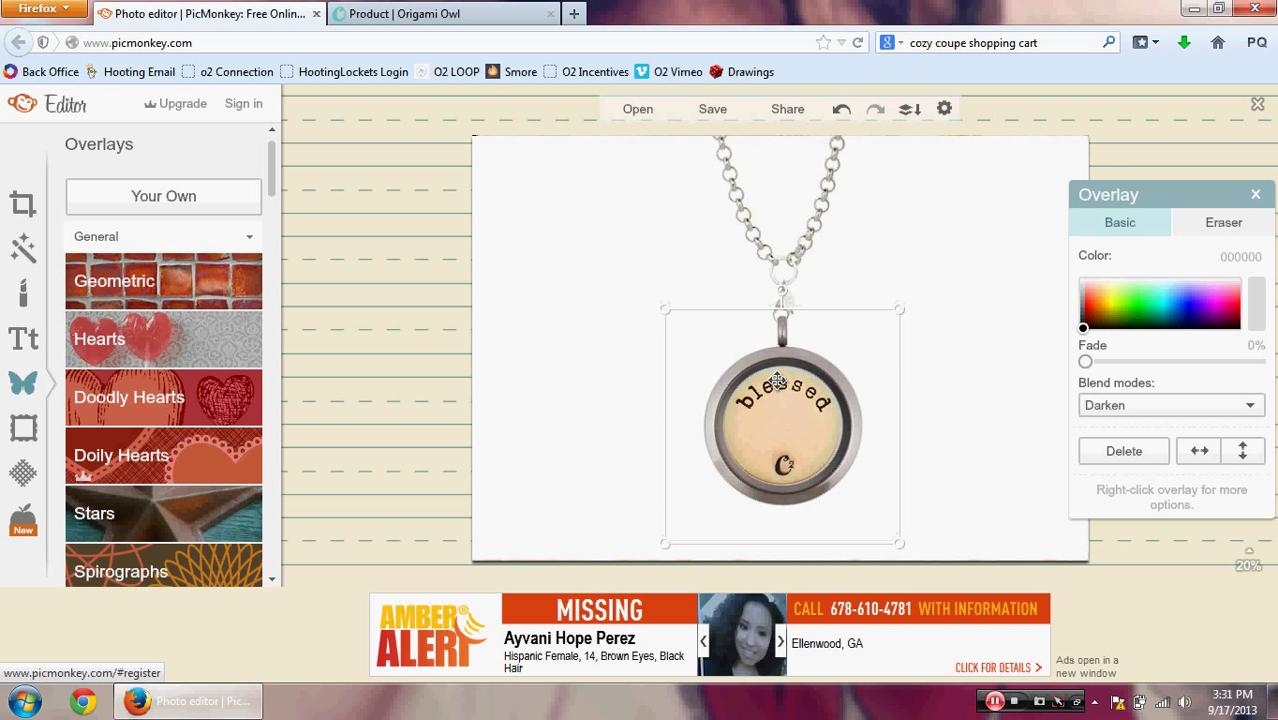
pyautogui.click(966, 313)
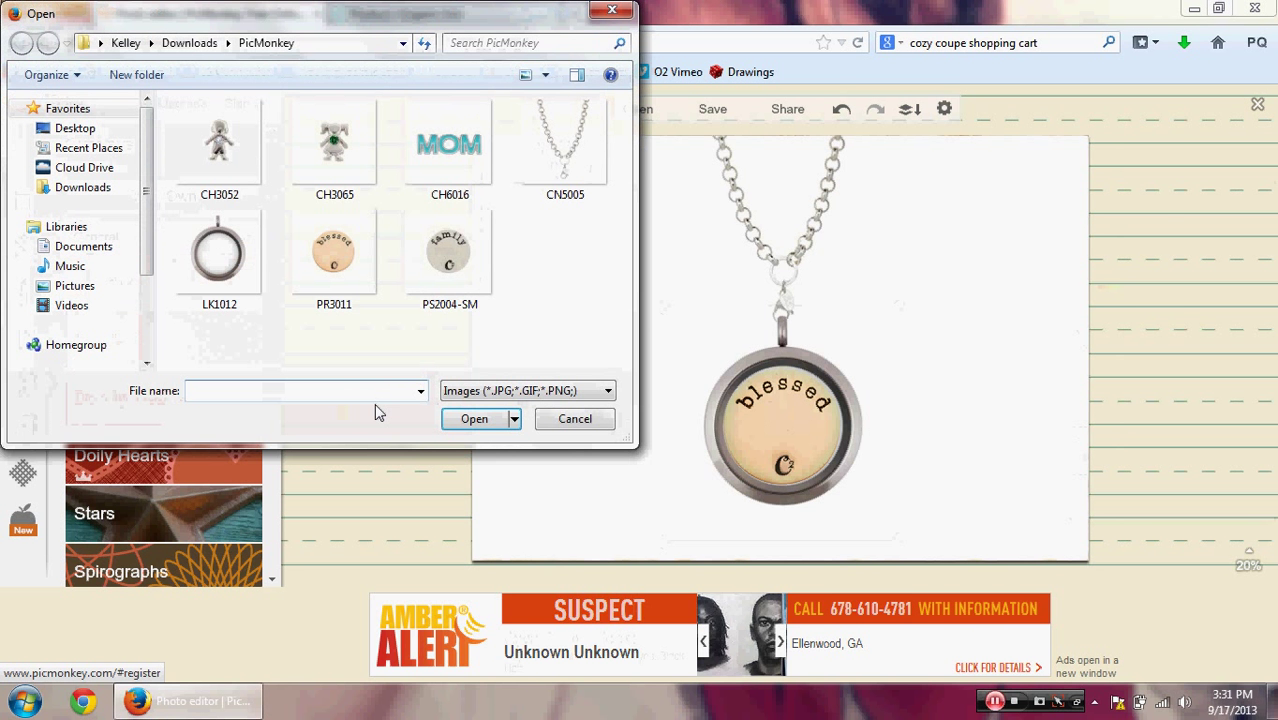
pyautogui.doubleClick(465, 262)
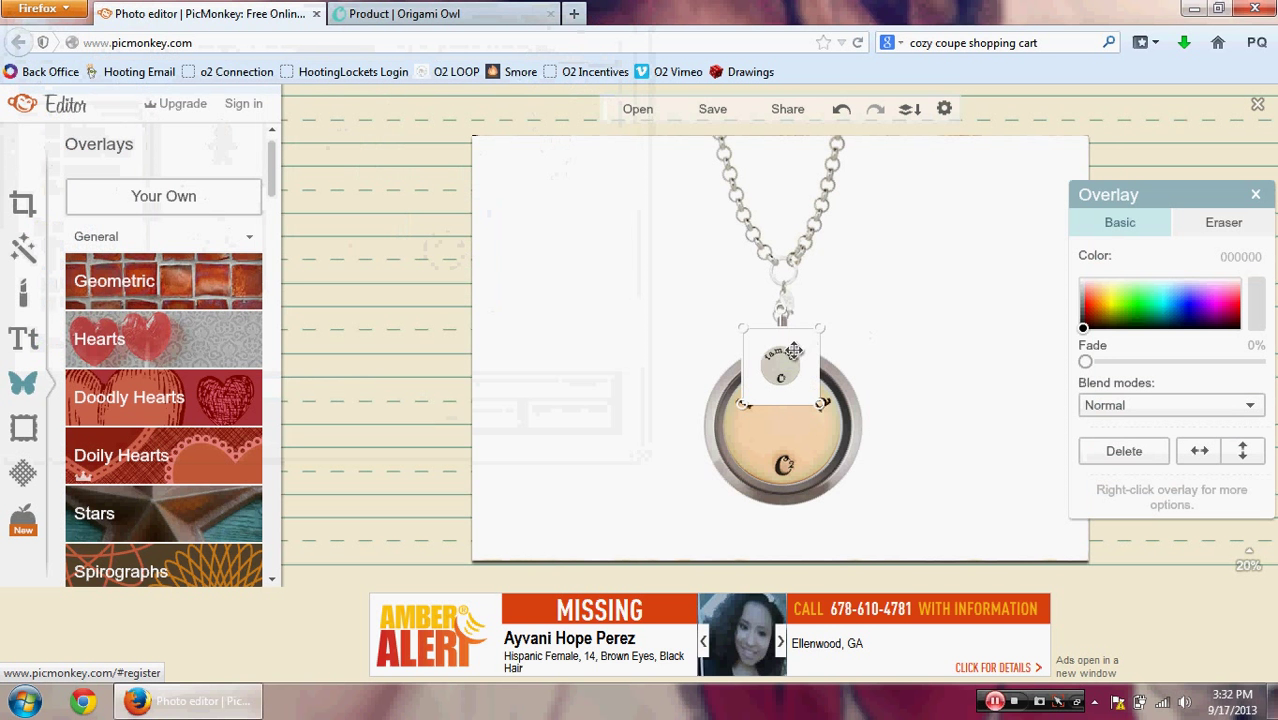
pyautogui.click(1117, 403)
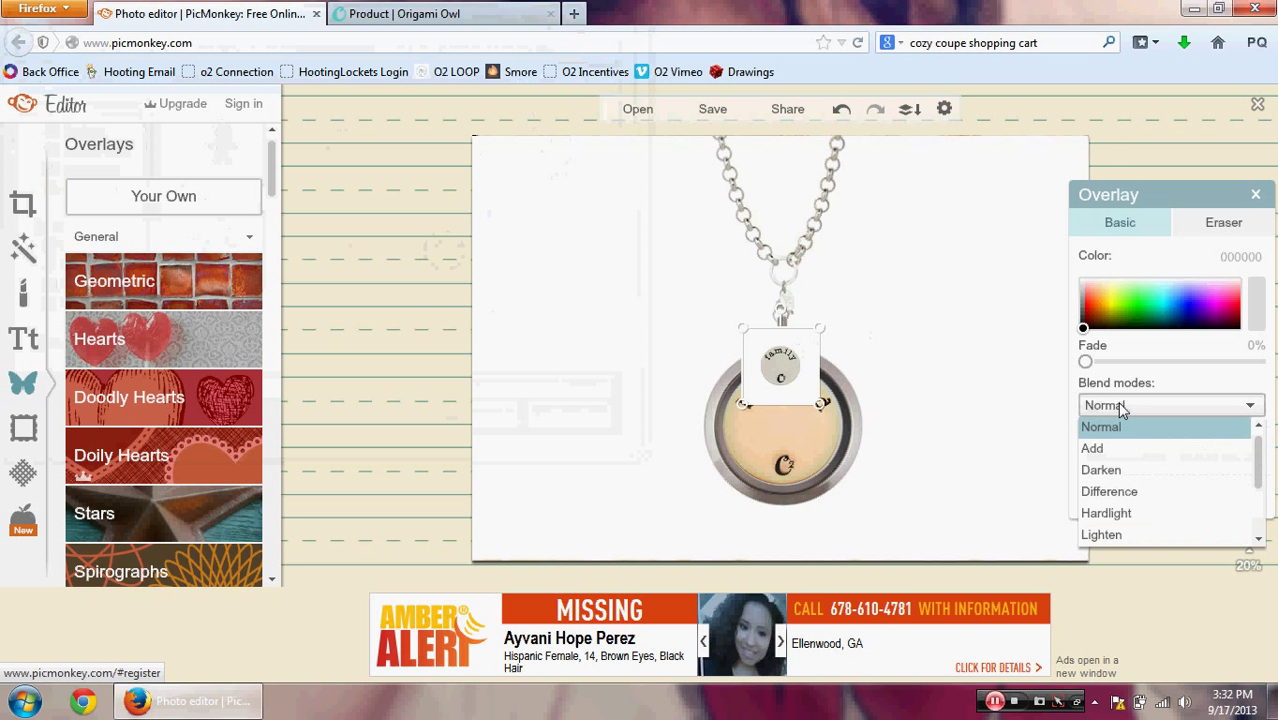
pyautogui.click(1112, 471)
pyautogui.moveTo(802, 412); pyautogui.dragTo(798, 485)
pyautogui.moveTo(831, 371); pyautogui.dragTo(850, 349)
pyautogui.moveTo(764, 428); pyautogui.dragTo(750, 457)
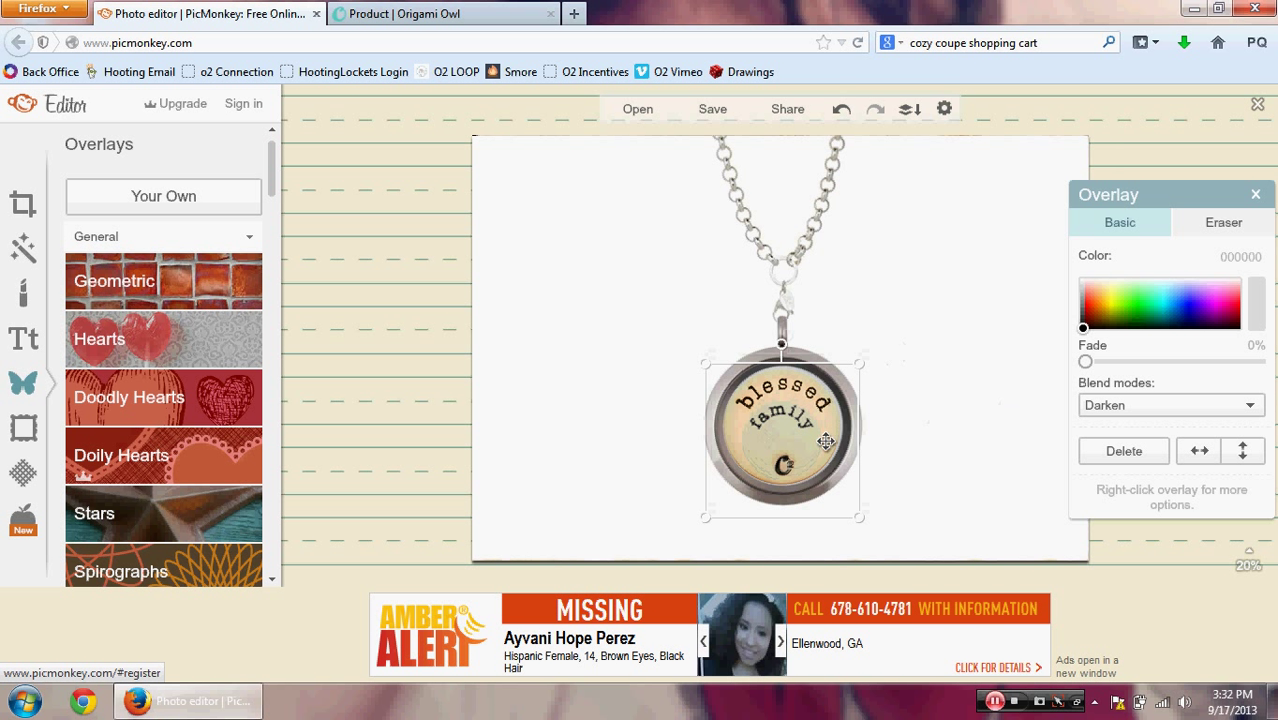
pyautogui.click(1112, 454)
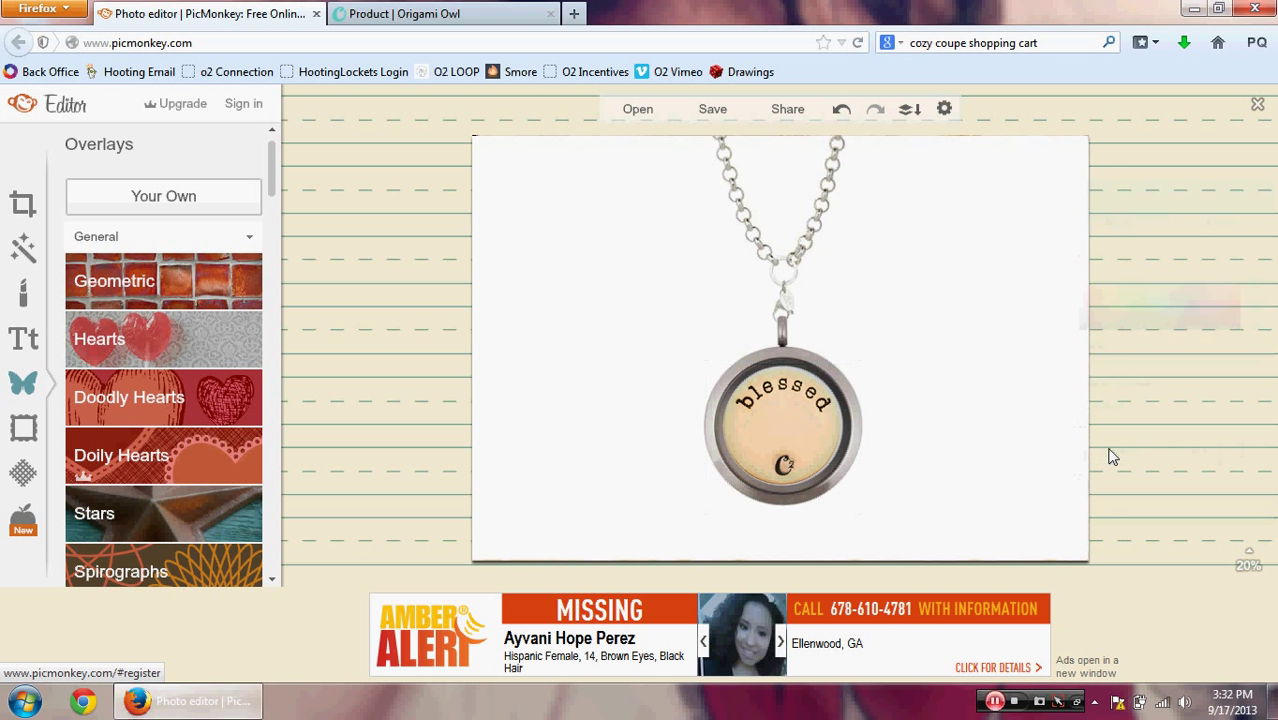
# Step: Add the CH6016 MOM charm with Darken blending, placed just below 'blessed'
pyautogui.click(218, 195)
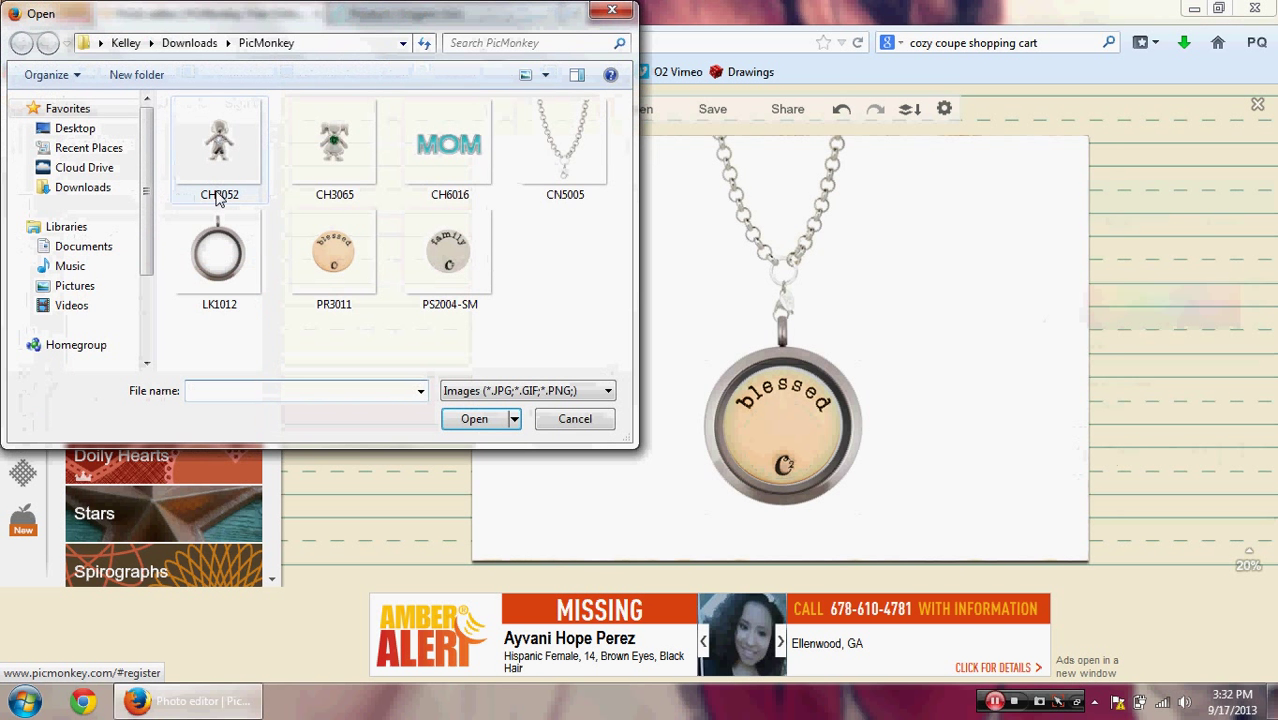
pyautogui.doubleClick(437, 155)
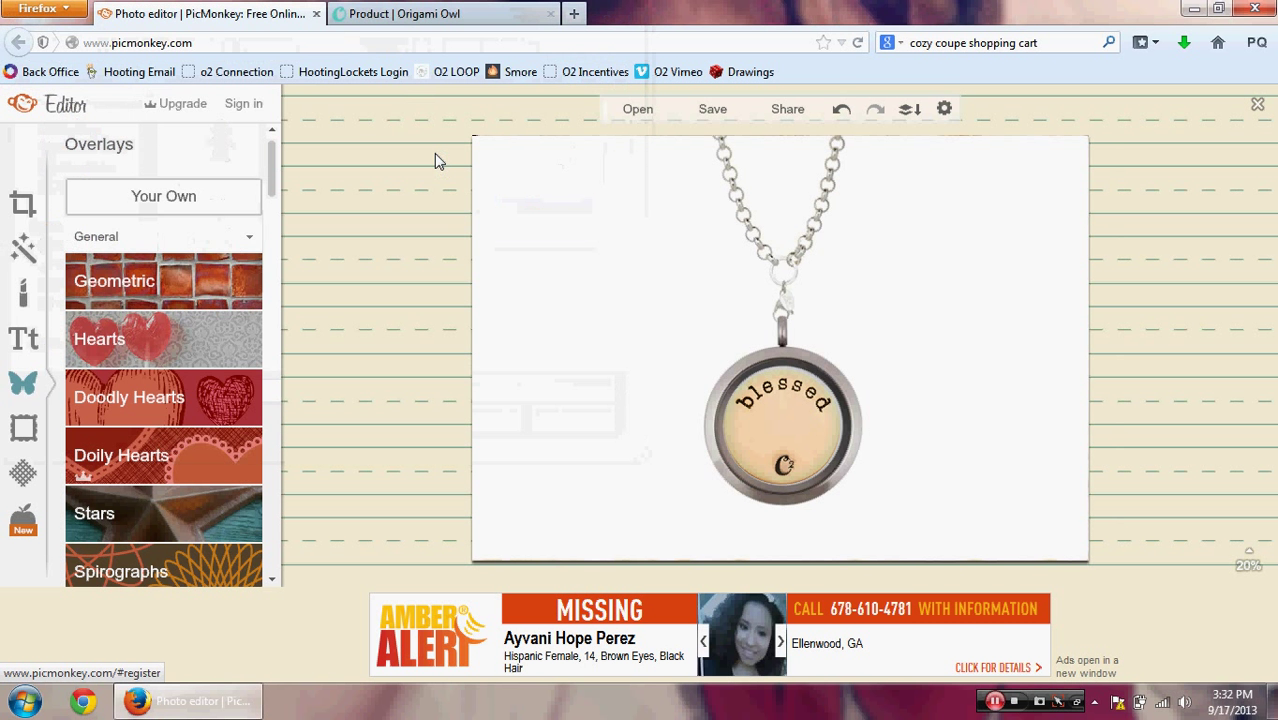
pyautogui.click(1165, 405)
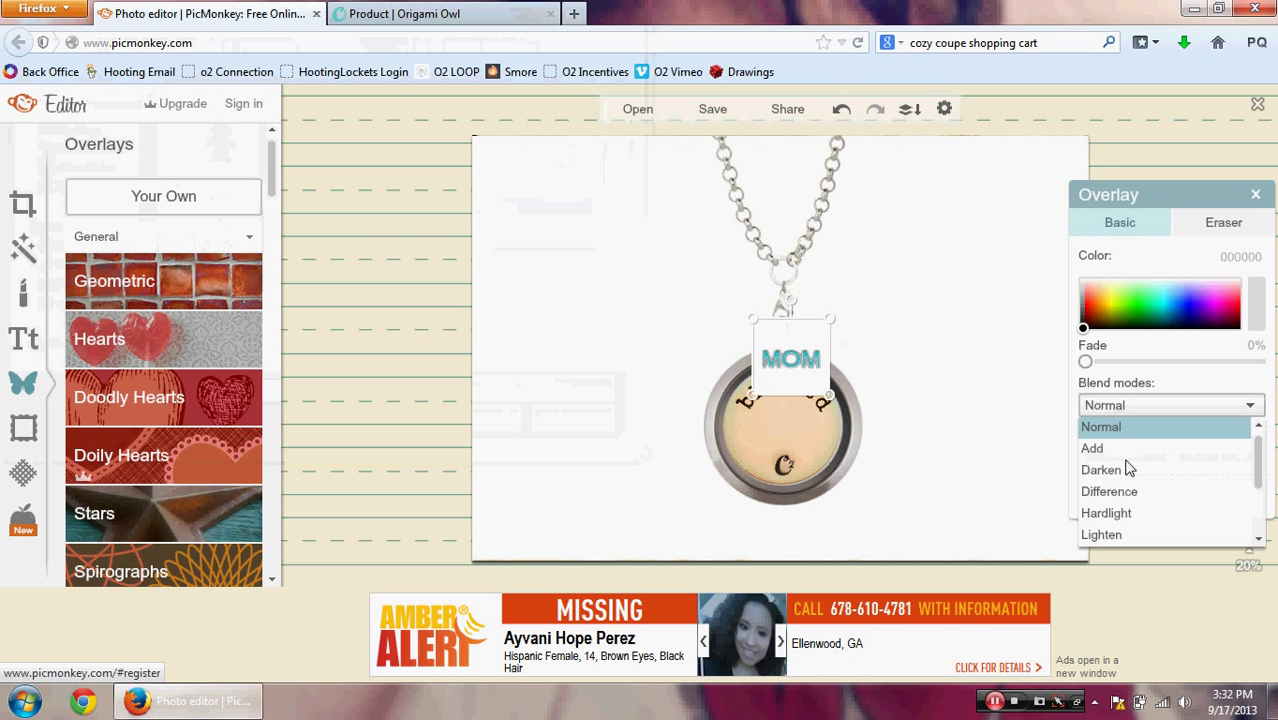
pyautogui.click(1128, 472)
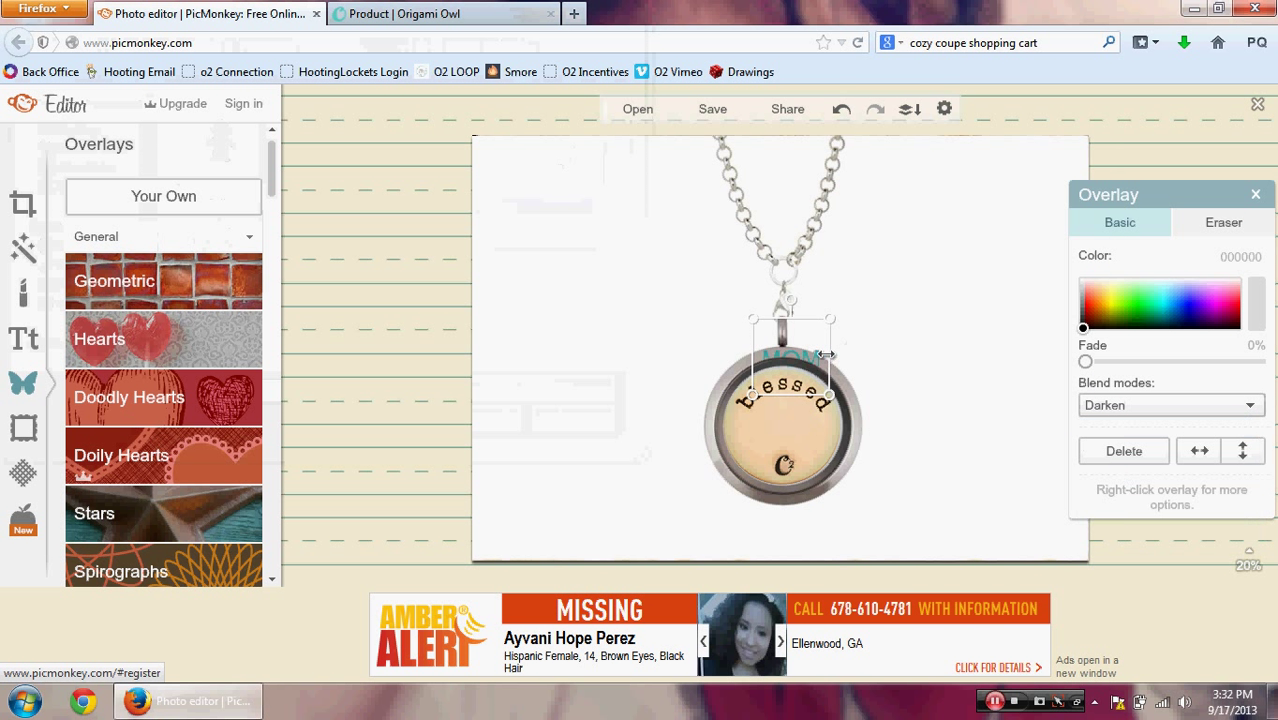
pyautogui.moveTo(800, 356); pyautogui.dragTo(789, 438)
pyautogui.click(1024, 430)
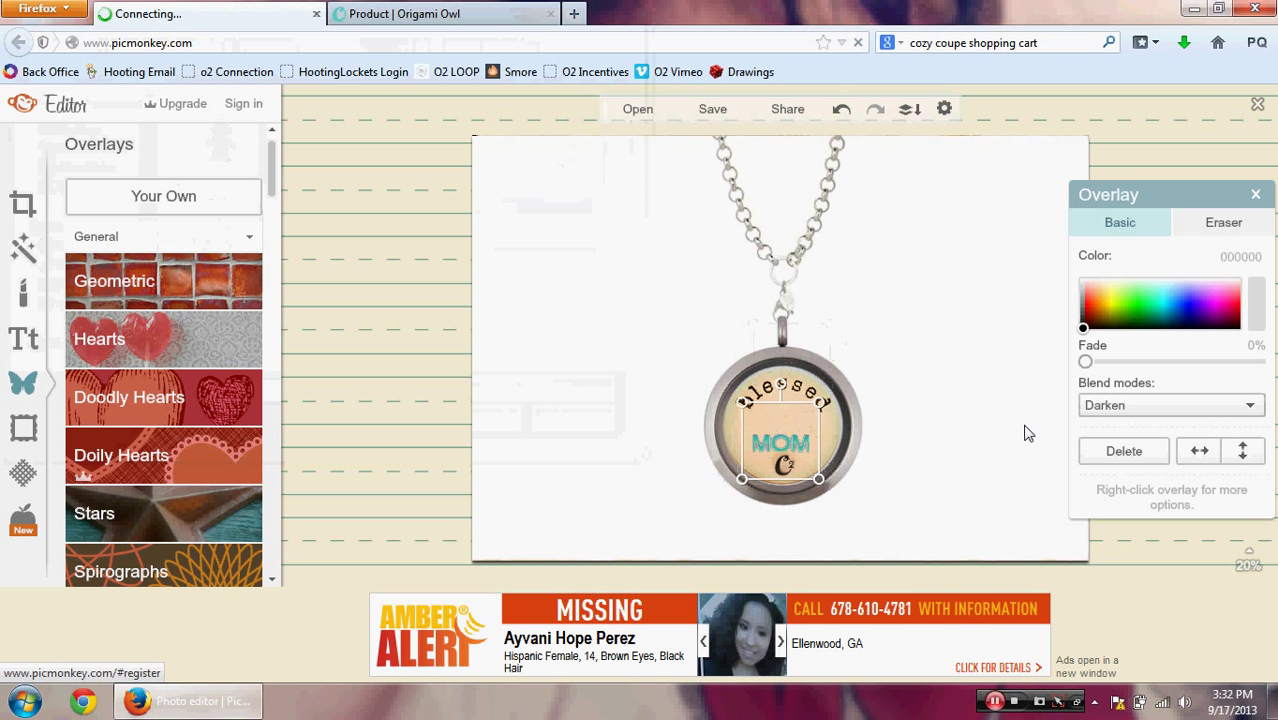
# Step: Add the CH3052 boy charm with Darken blending, placed left of MOM in the locket
pyautogui.click(164, 197)
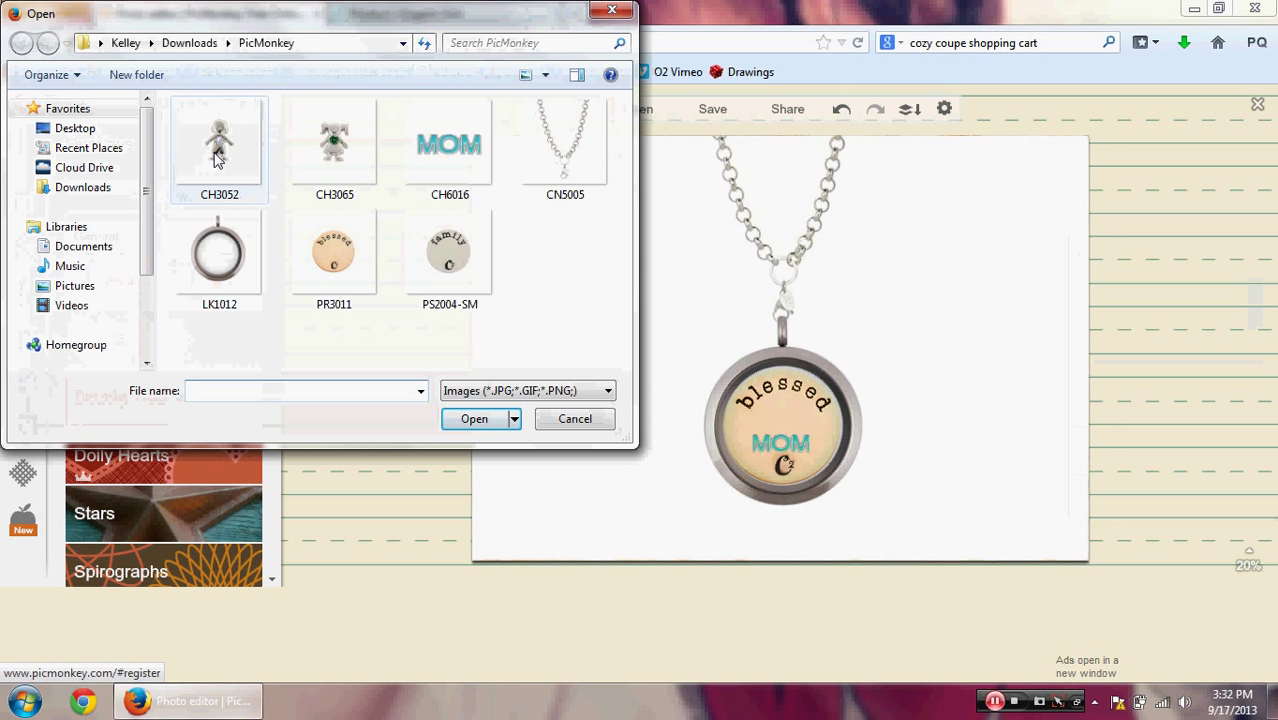
pyautogui.doubleClick(218, 160)
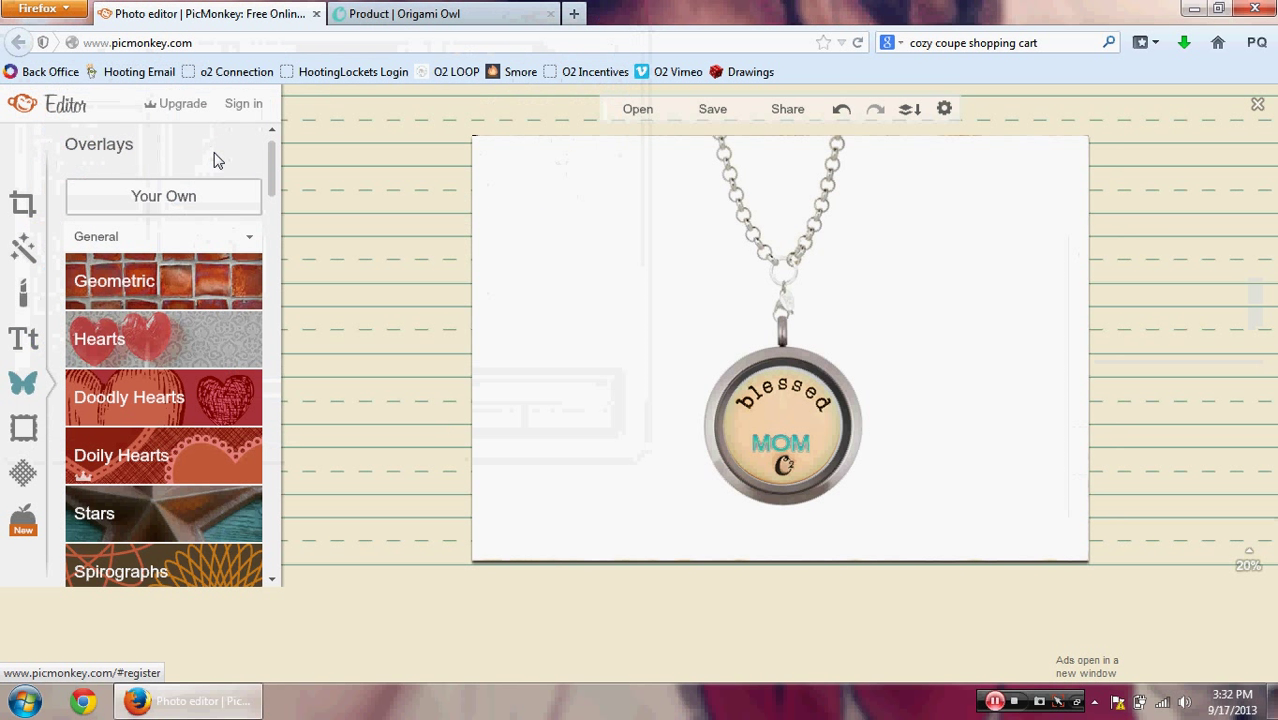
pyautogui.click(1167, 410)
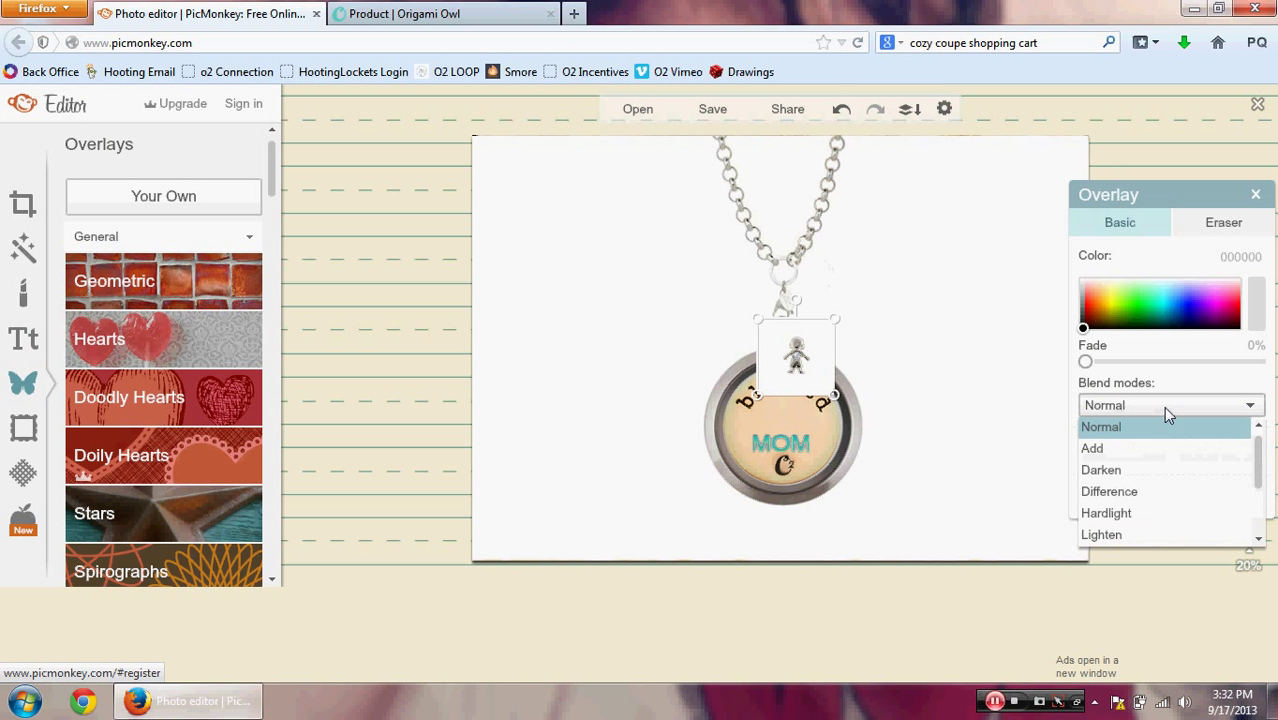
pyautogui.click(1150, 474)
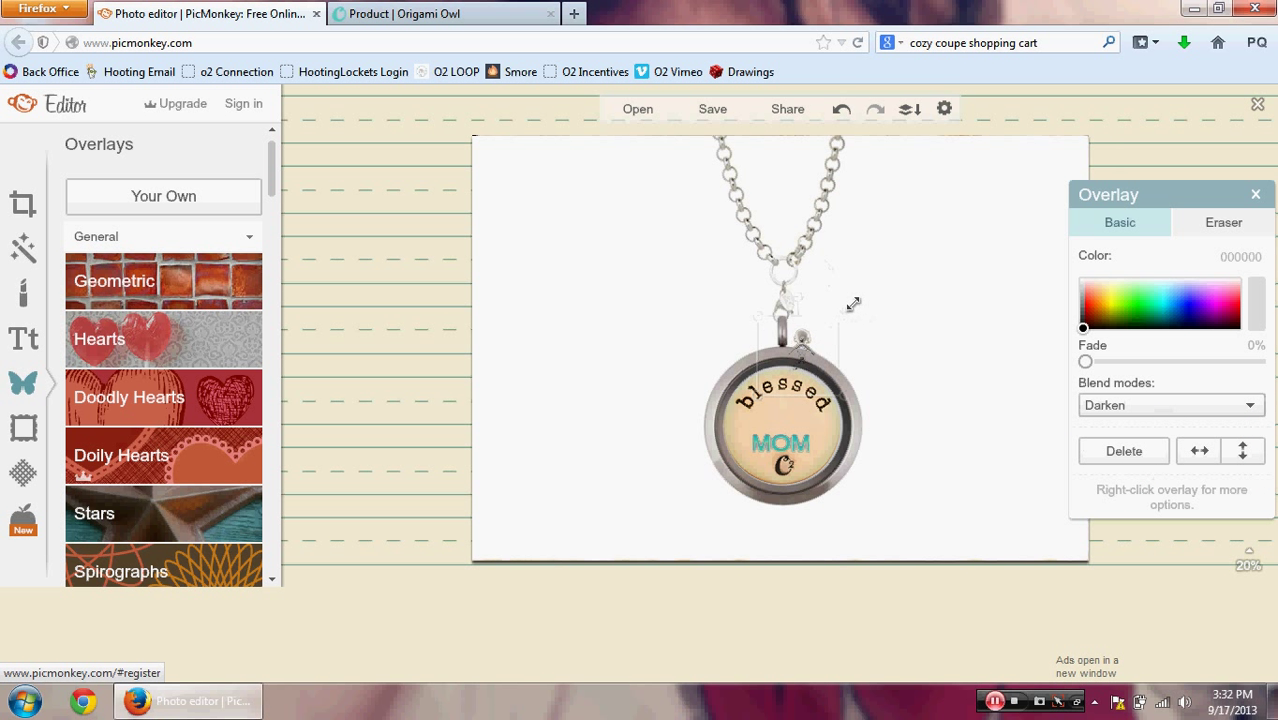
pyautogui.moveTo(820, 333); pyautogui.dragTo(752, 432)
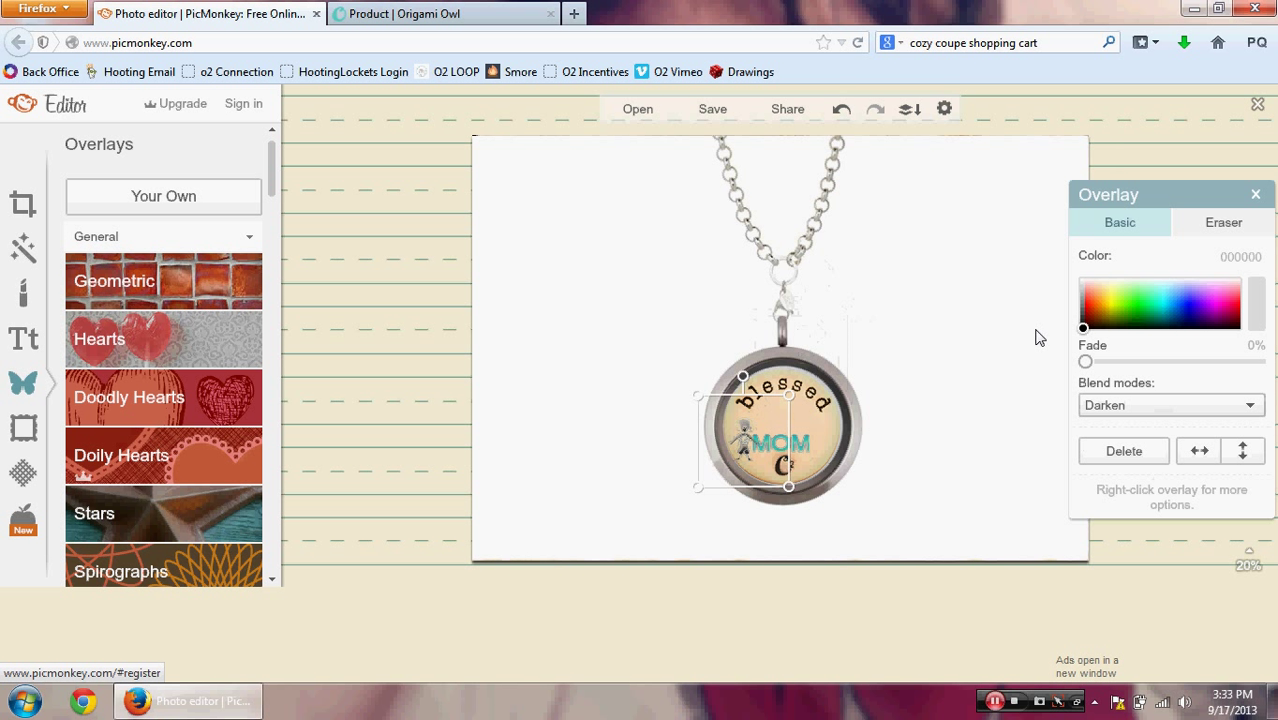
pyautogui.click(816, 417)
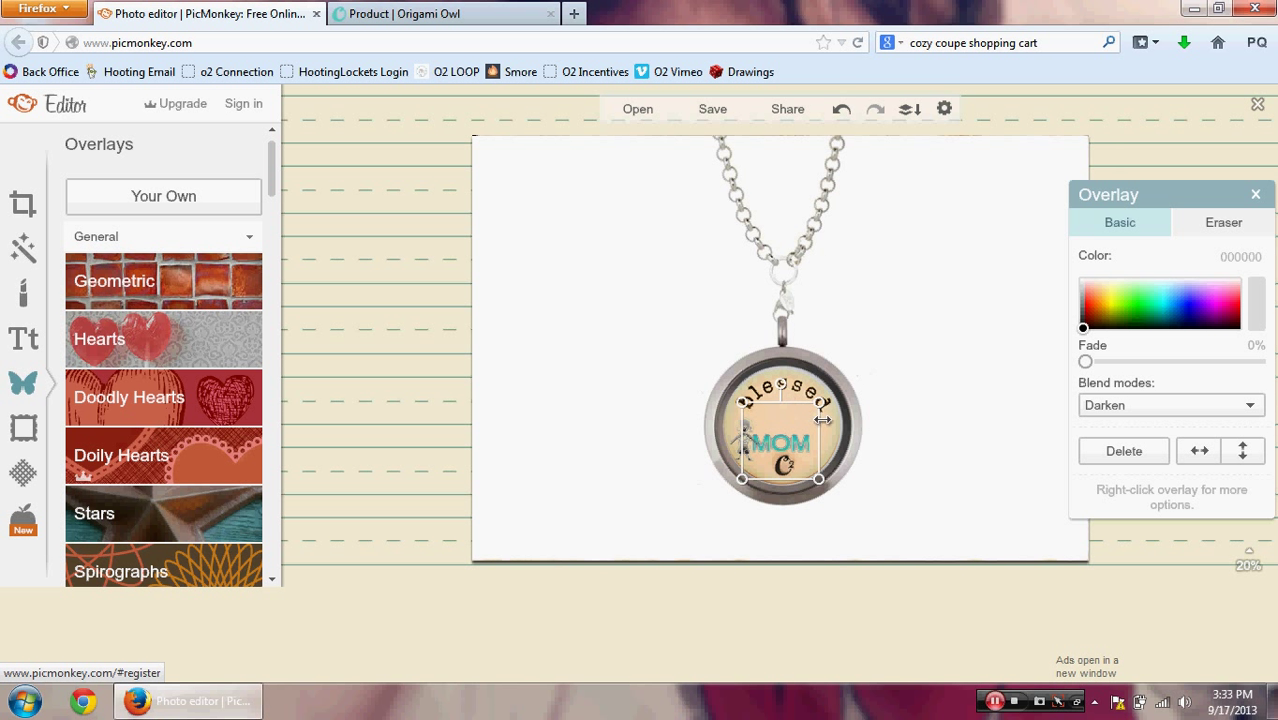
pyautogui.moveTo(830, 422); pyautogui.dragTo(832, 421)
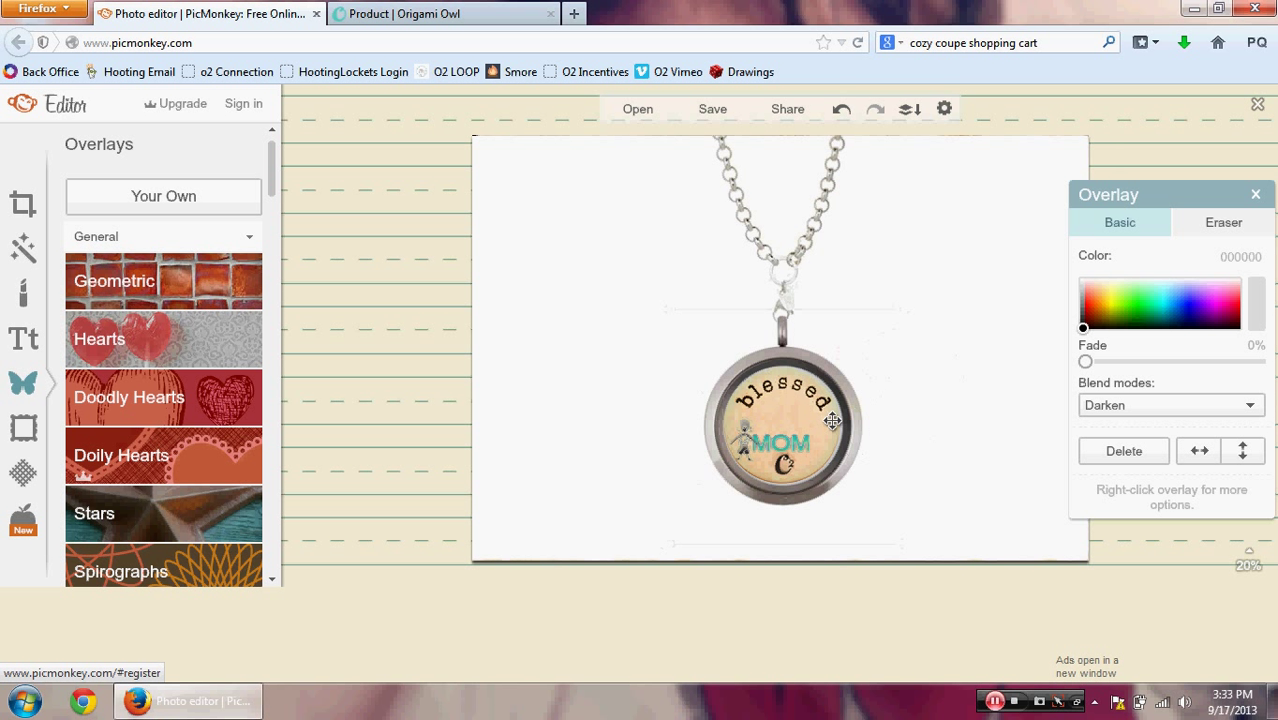
pyautogui.click(977, 395)
# Step: Add the CH3065 girl charm with Darken blending, placed right of MOM
pyautogui.click(175, 199)
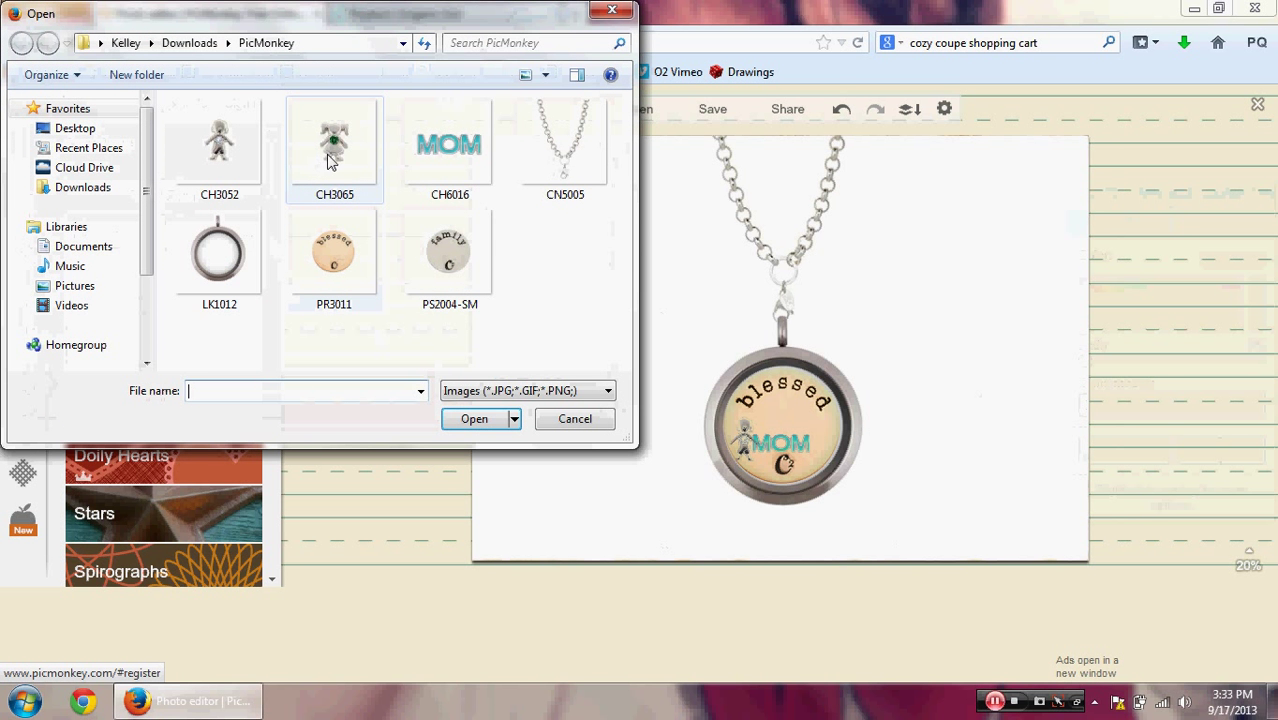
pyautogui.click(330, 163)
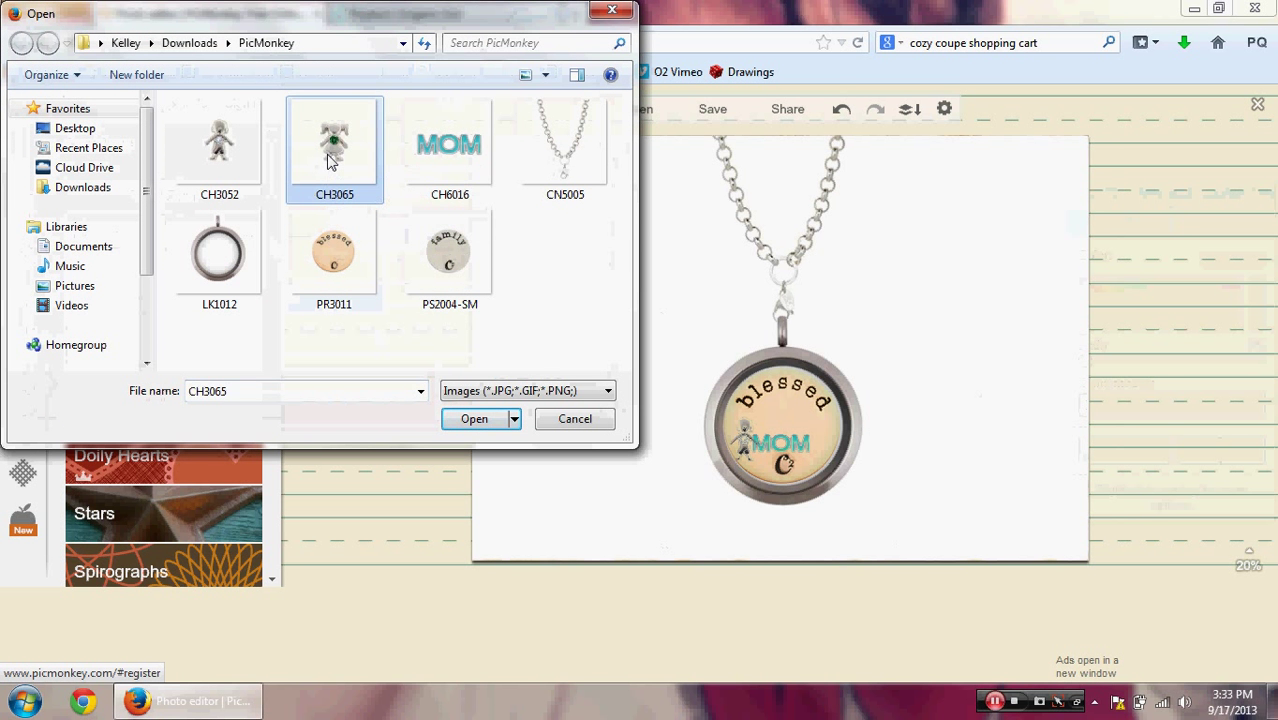
pyautogui.doubleClick(330, 163)
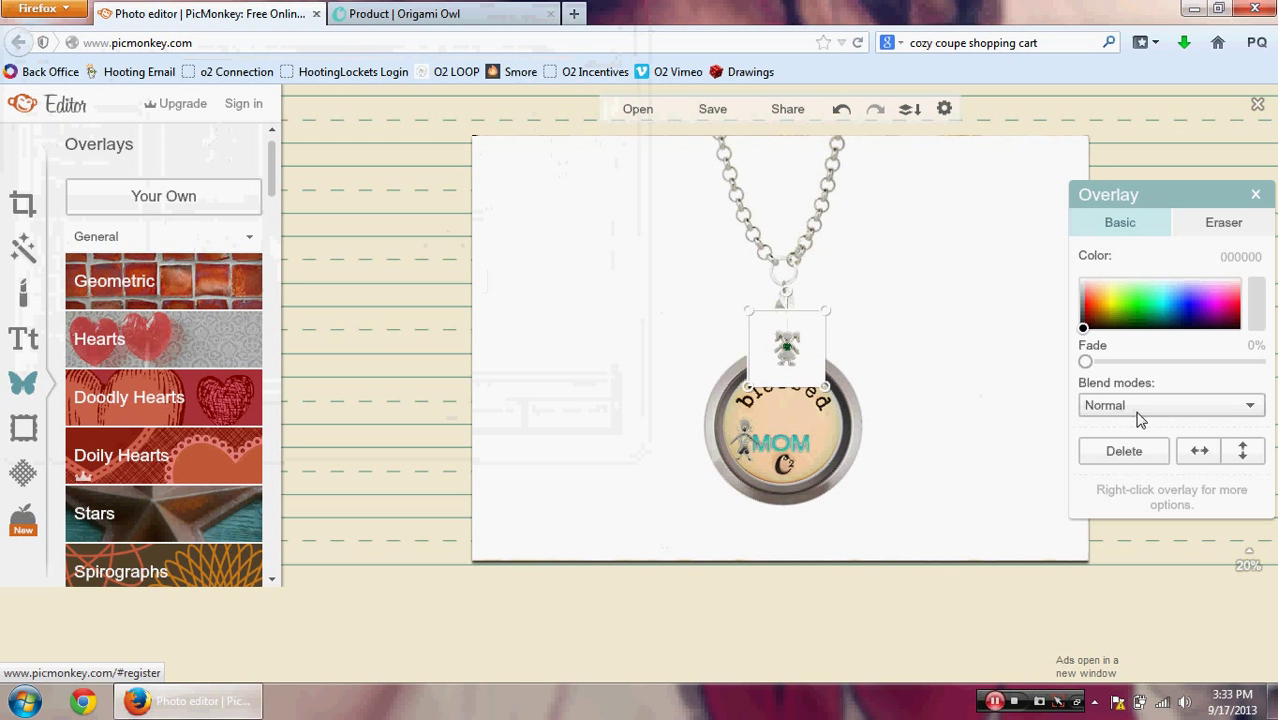
pyautogui.click(1137, 410)
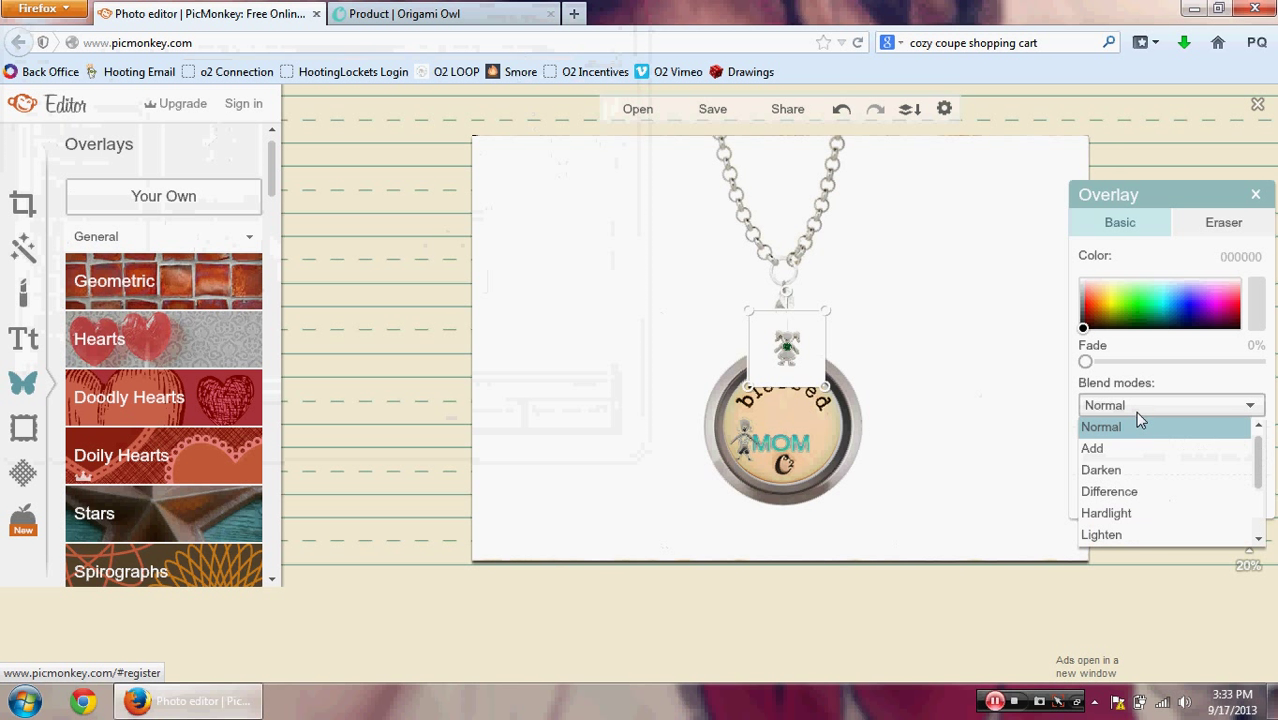
pyautogui.click(1131, 476)
pyautogui.moveTo(803, 335); pyautogui.dragTo(835, 429)
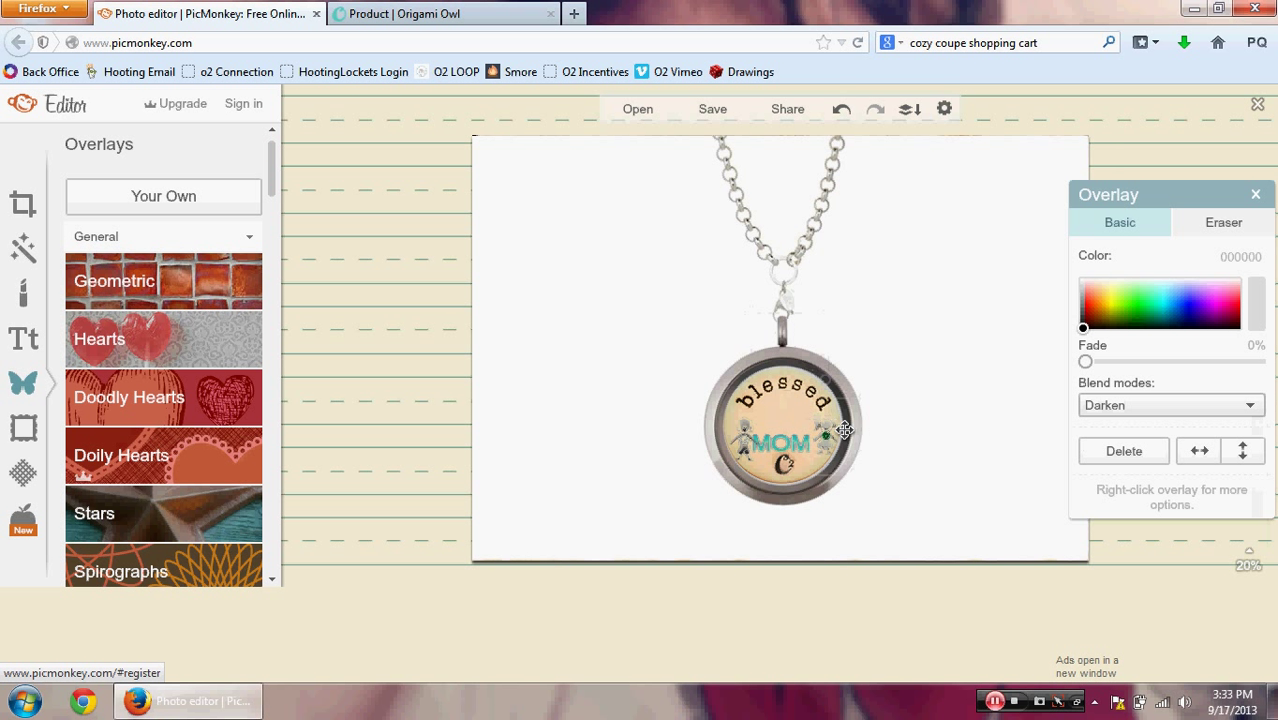
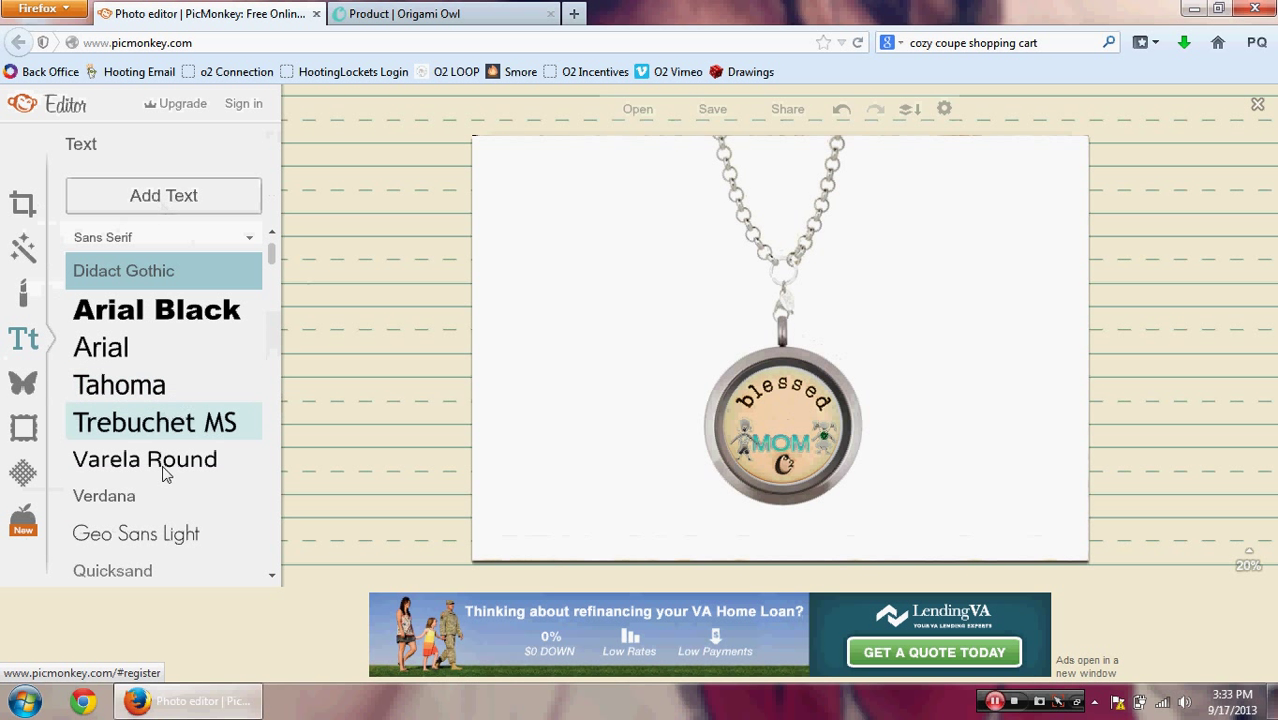
# Step: Add an empty text box in the La Belle Aurore script font above the locket
pyautogui.scroll(-2, 272, 527)
pyautogui.scroll(-8, 272, 527)
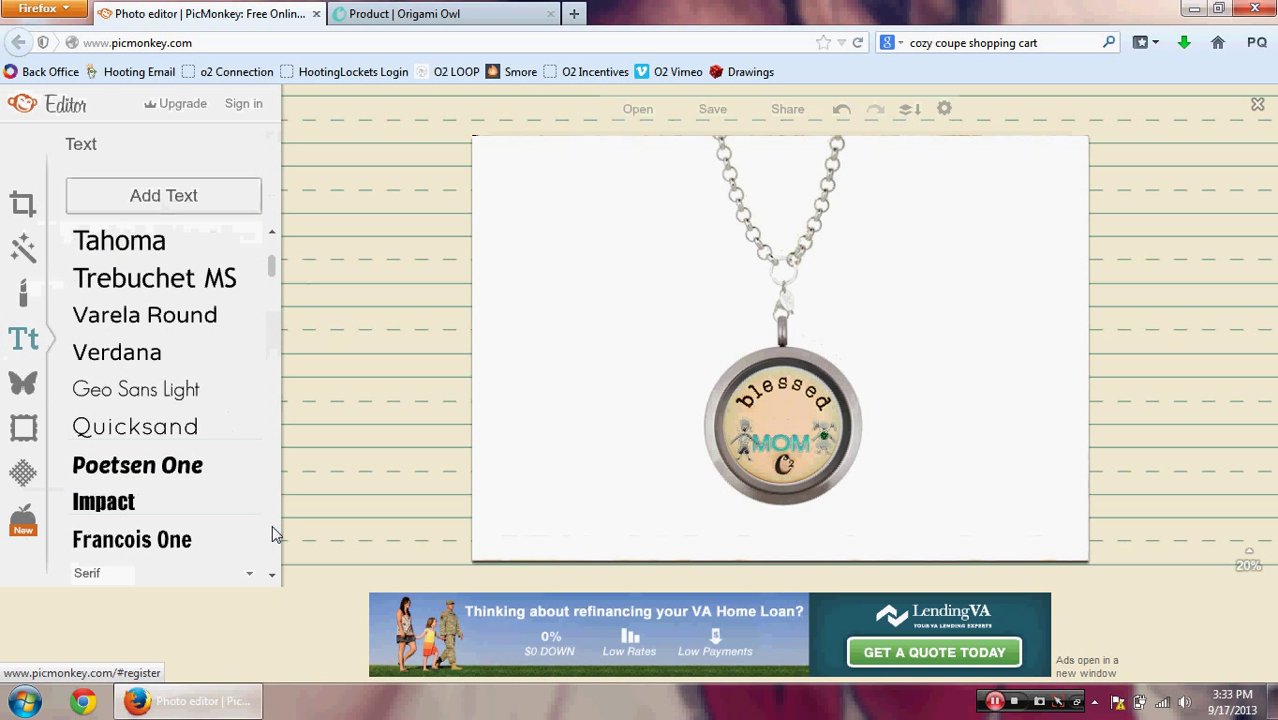
pyautogui.scroll(-10, 274, 533)
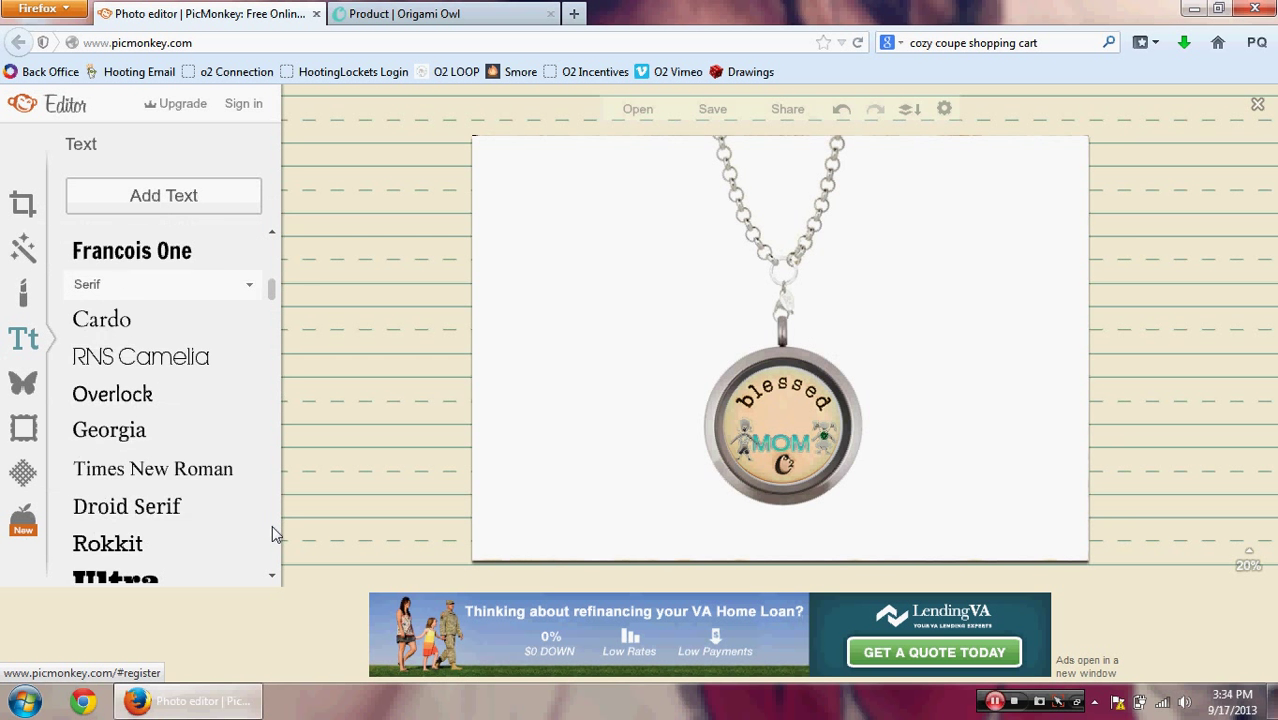
pyautogui.scroll(-9, 274, 533)
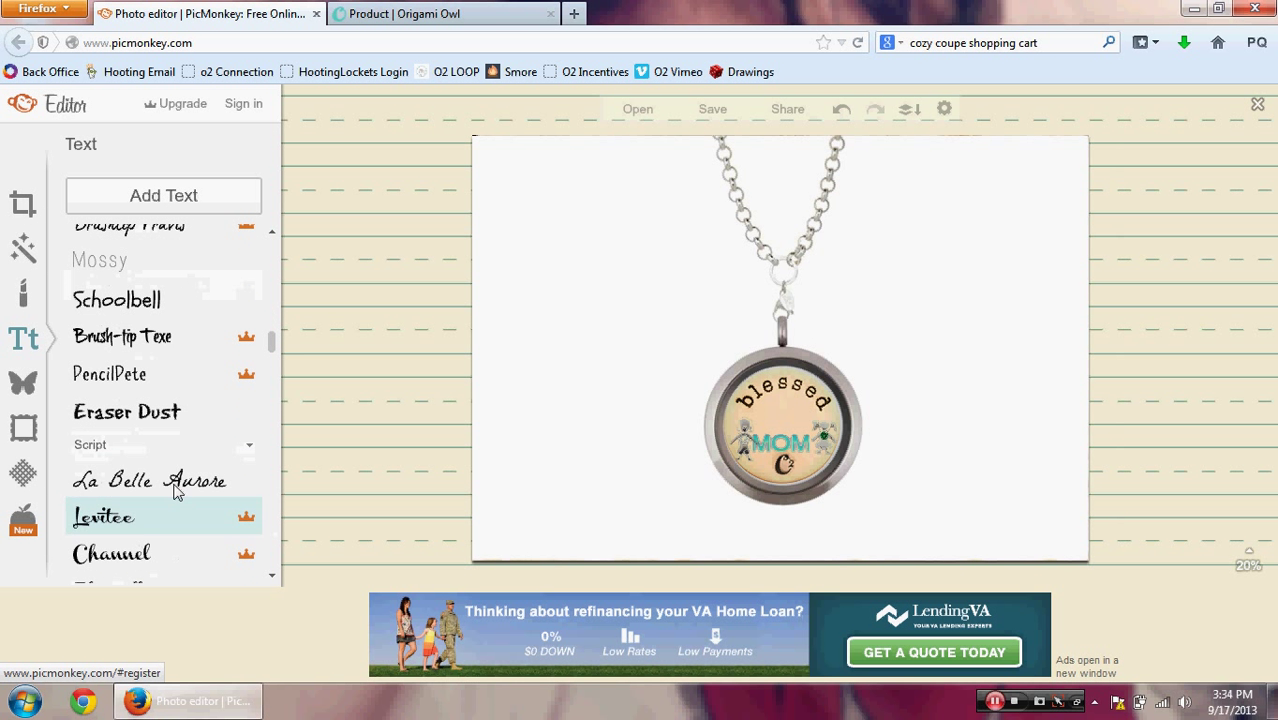
pyautogui.click(172, 482)
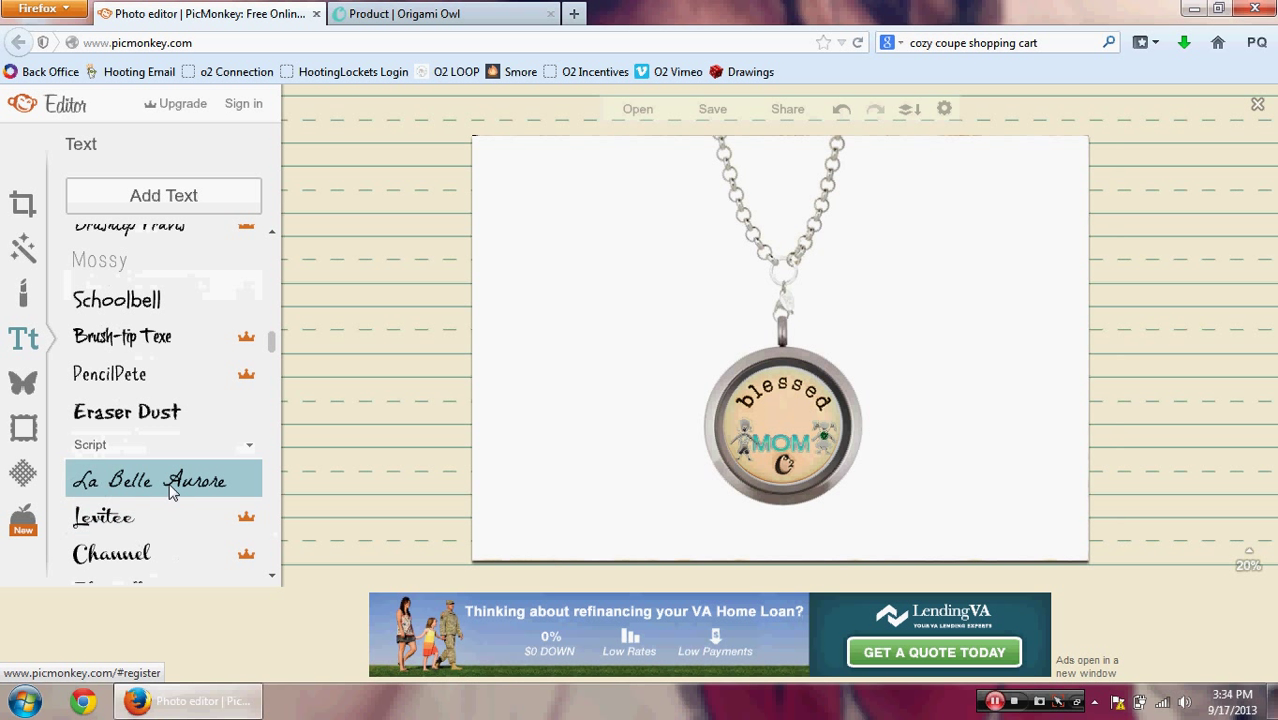
pyautogui.click(136, 203)
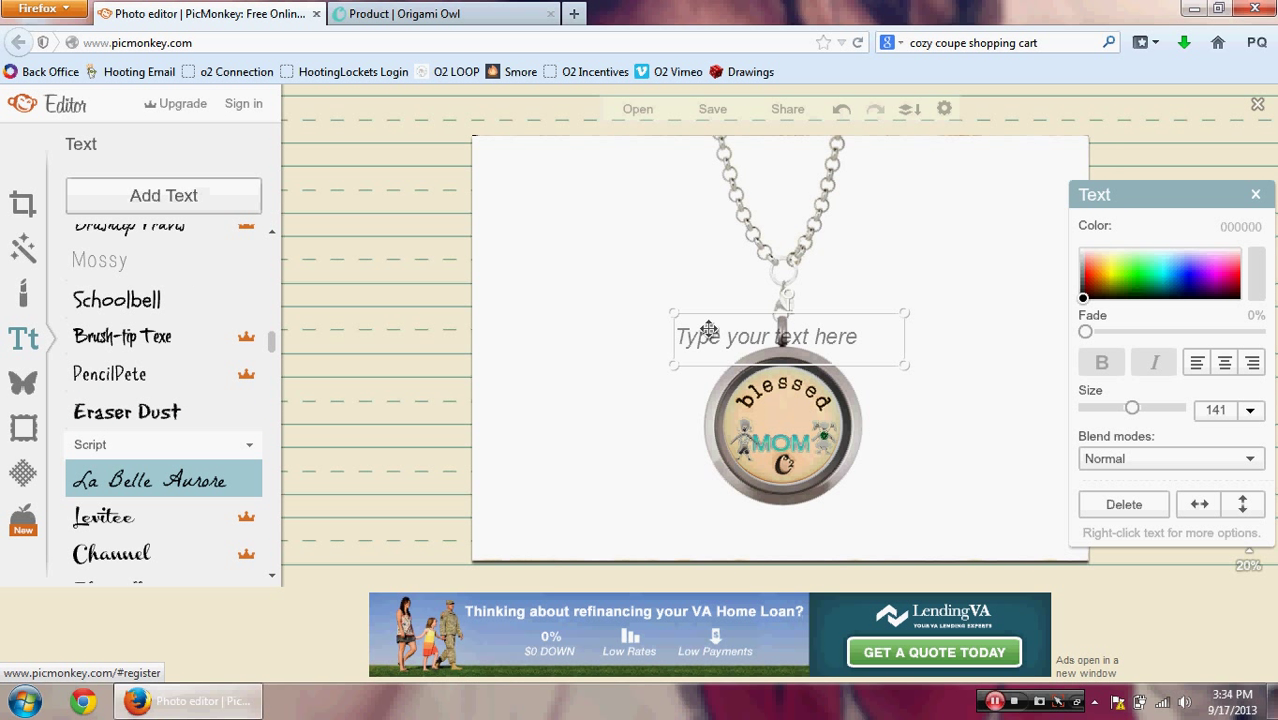
# Step: Enter the designer's name plus 'Origami Owl Independent Designer' and resize it to one size-87 line
pyautogui.click(798, 342)
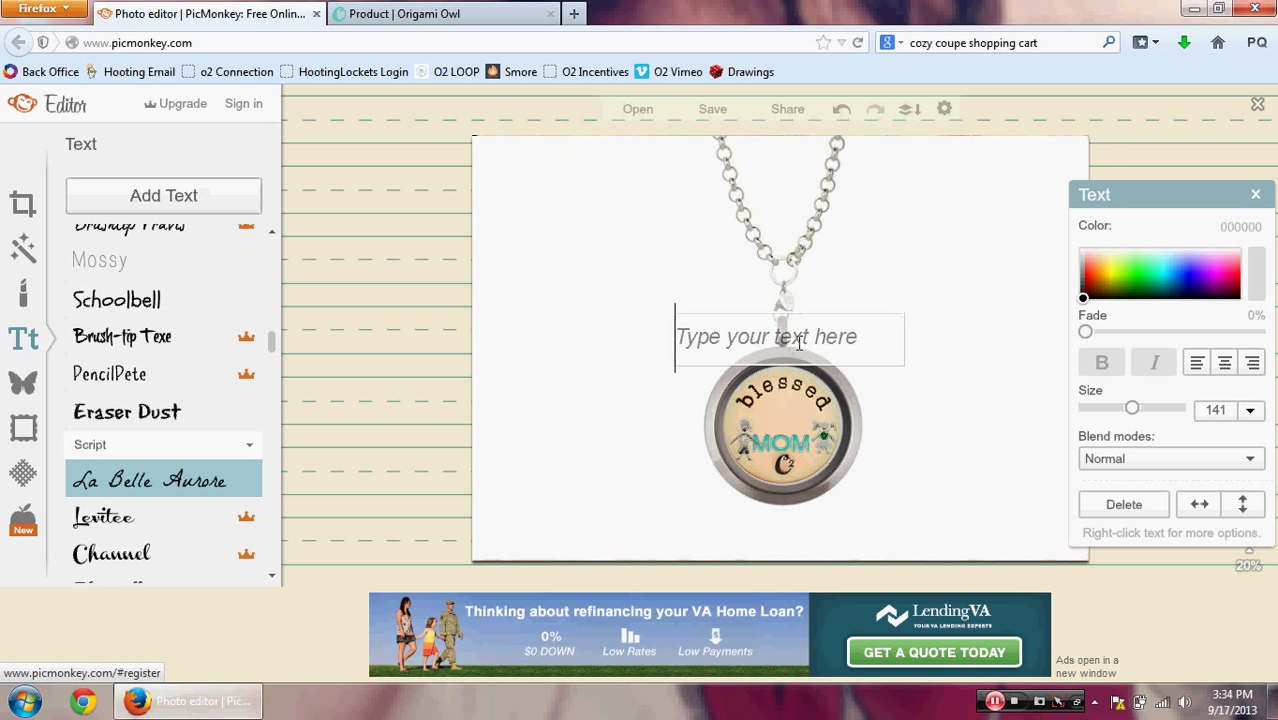
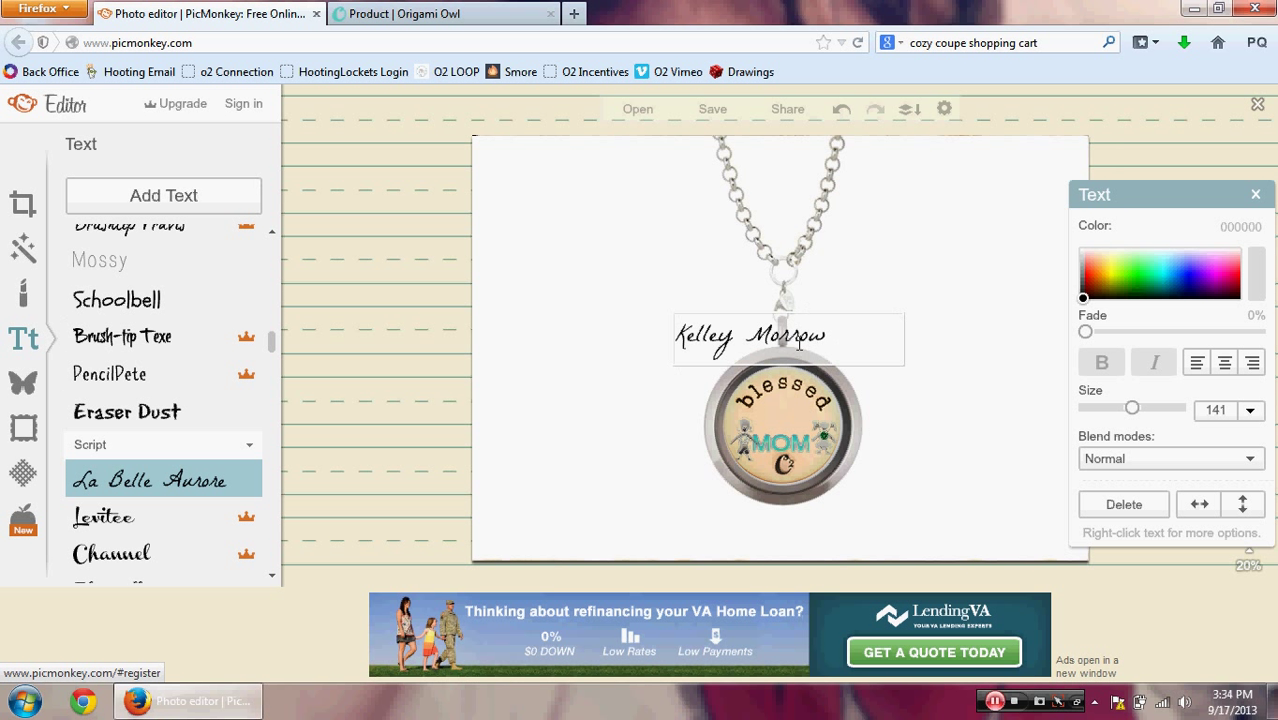
pyautogui.write(', Origami Owl')
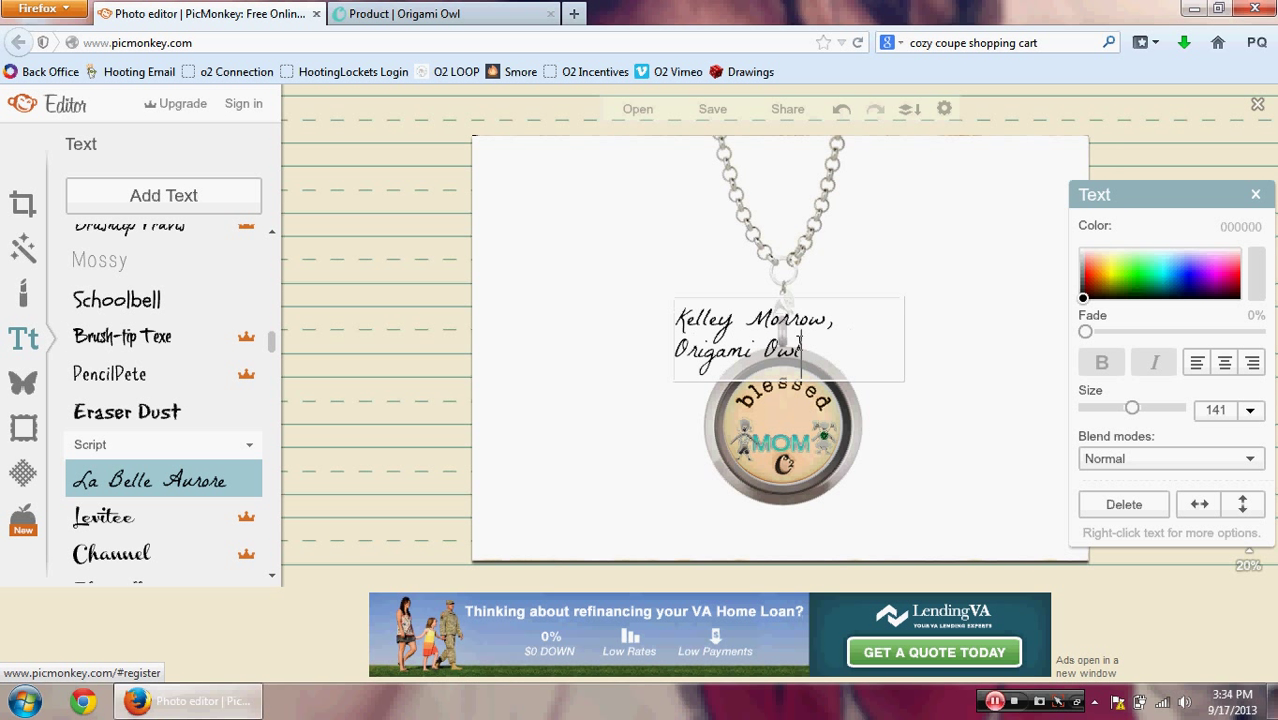
pyautogui.write(' Independent')
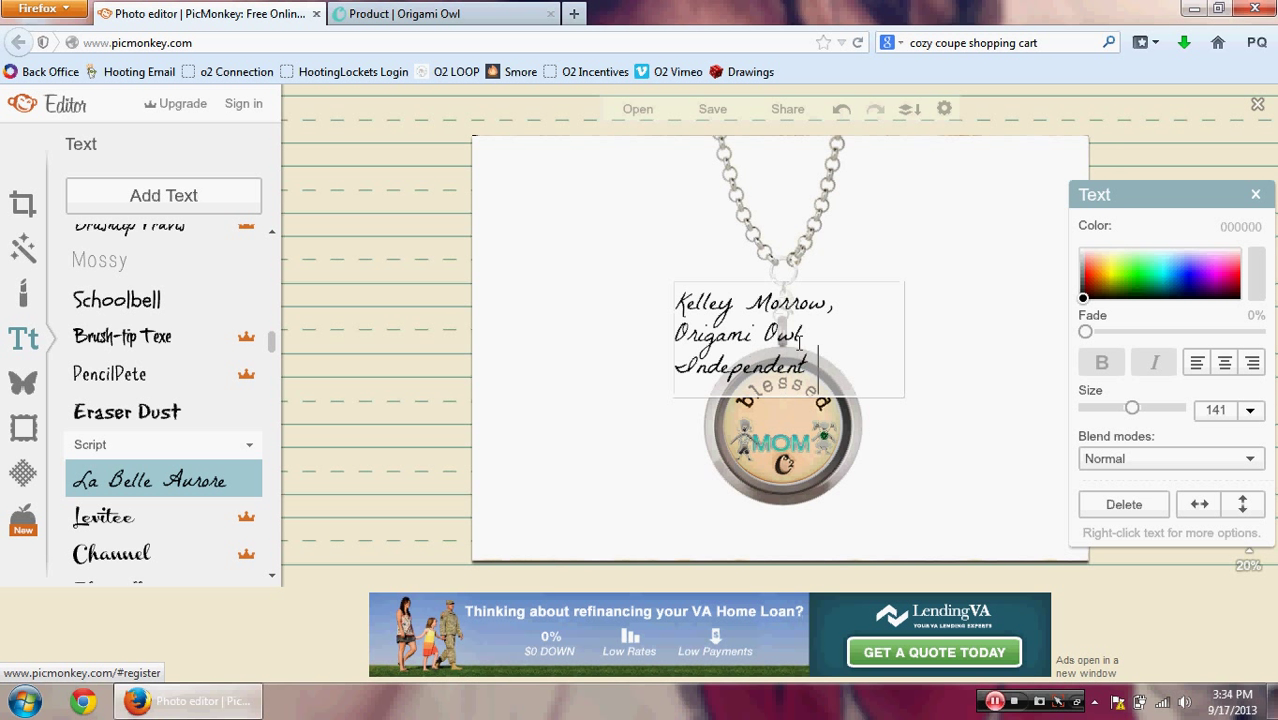
pyautogui.write(' Designer')
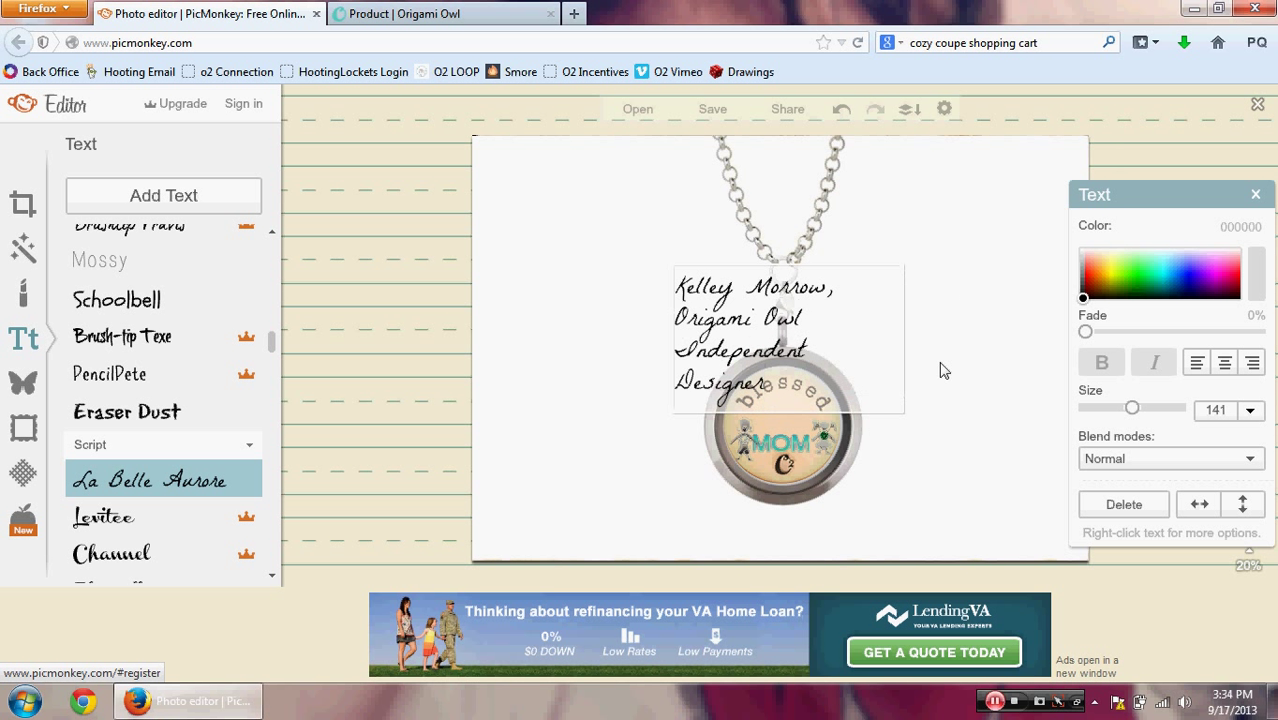
pyautogui.moveTo(902, 414); pyautogui.dragTo(1043, 328)
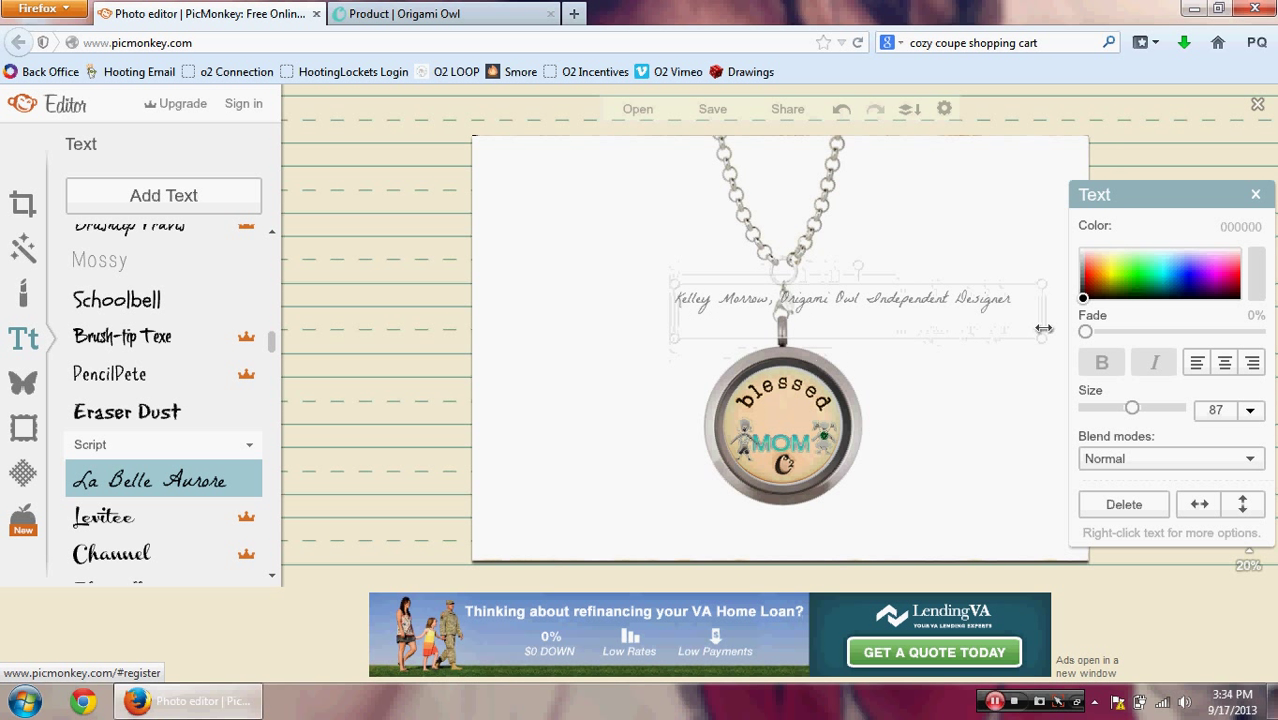
# Step: Centre the watermark above the locket, fade it to 77%, and start saving as 'White Background' JPG
pyautogui.moveTo(930, 310); pyautogui.dragTo(849, 298)
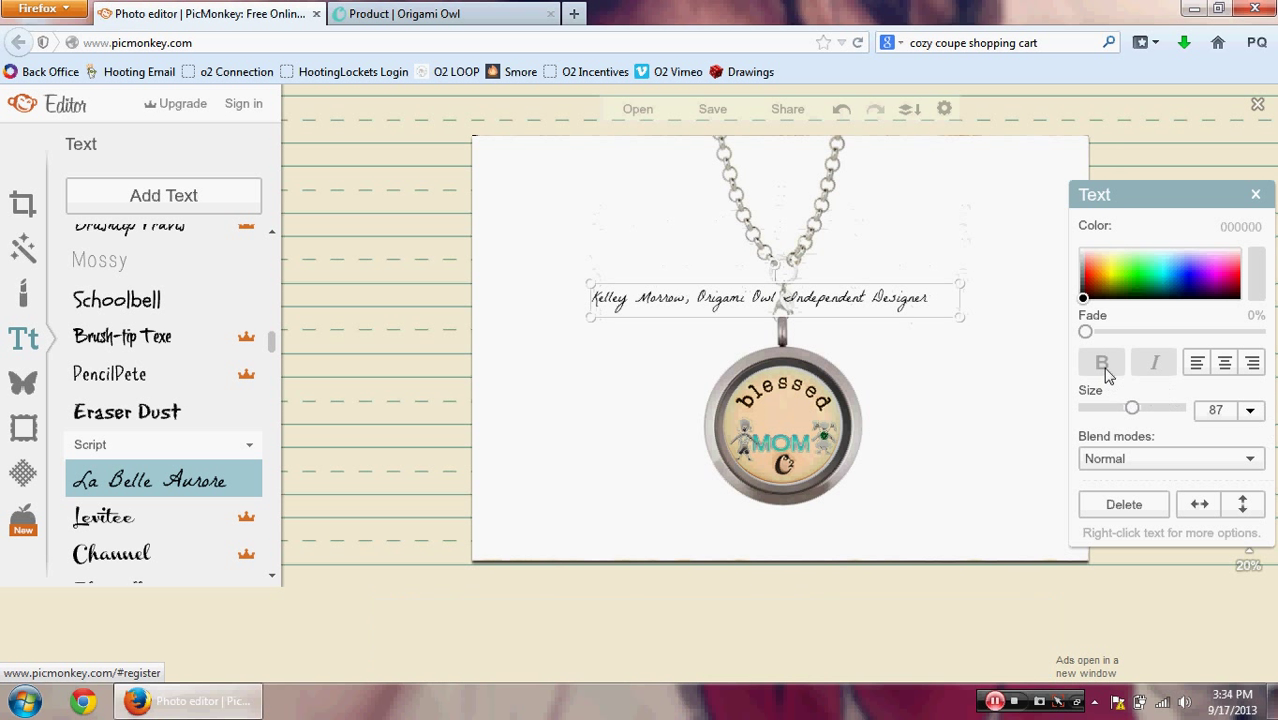
pyautogui.moveTo(1087, 332); pyautogui.dragTo(1224, 343)
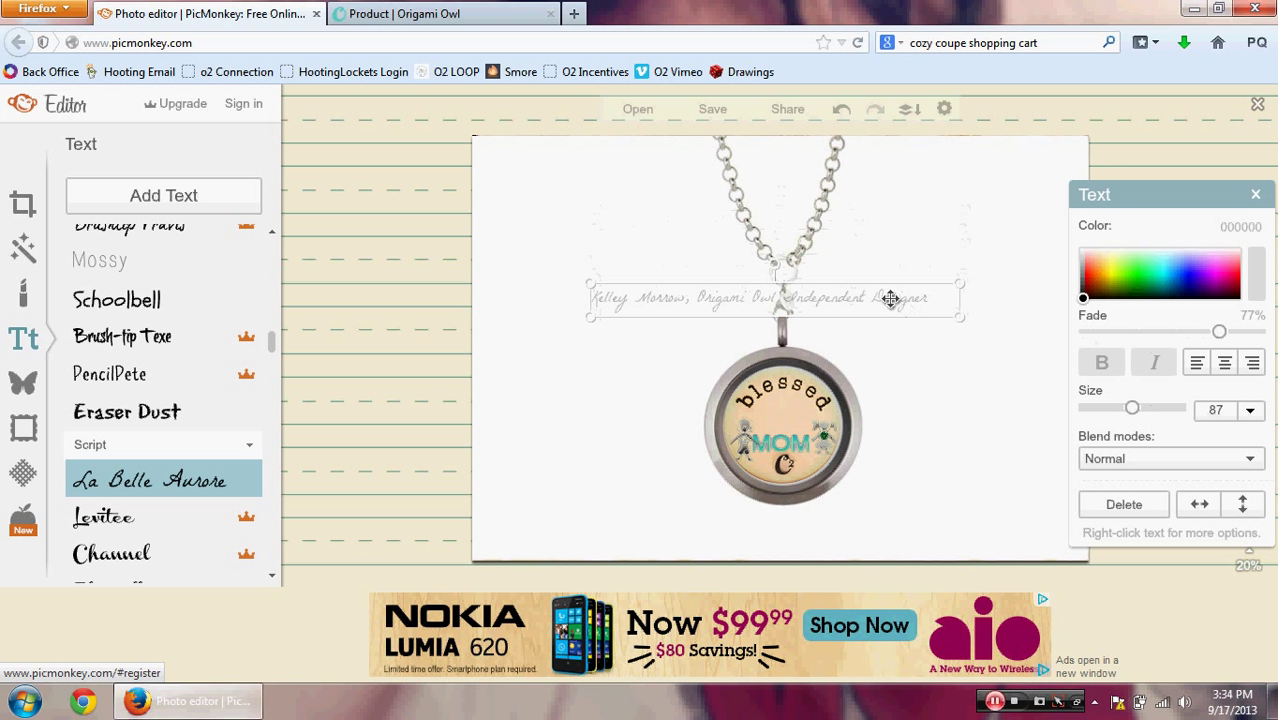
pyautogui.click(953, 408)
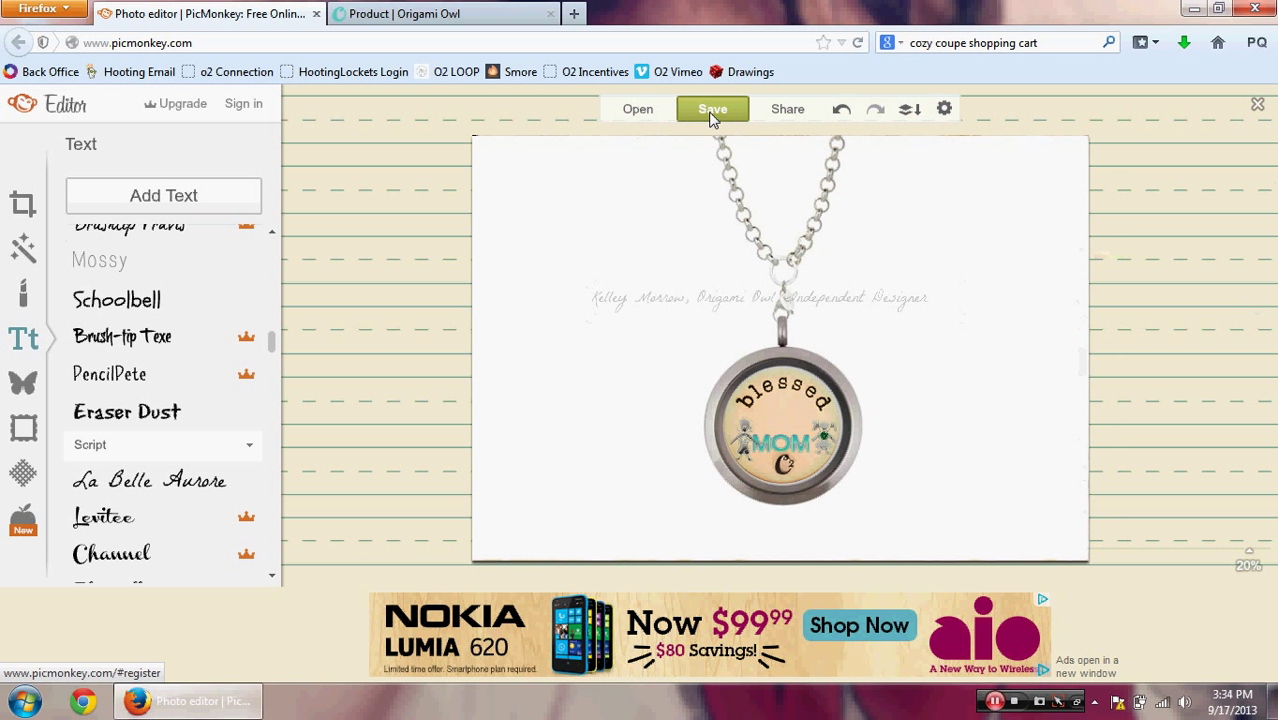
pyautogui.click(712, 110)
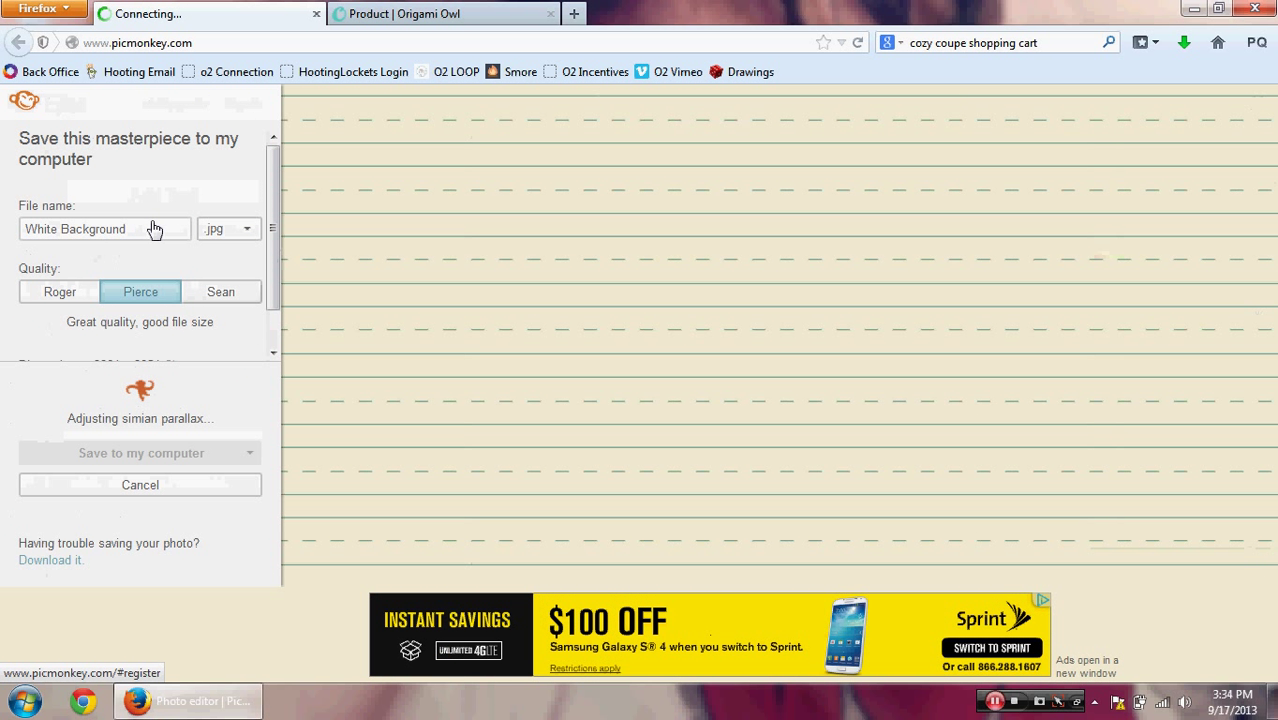